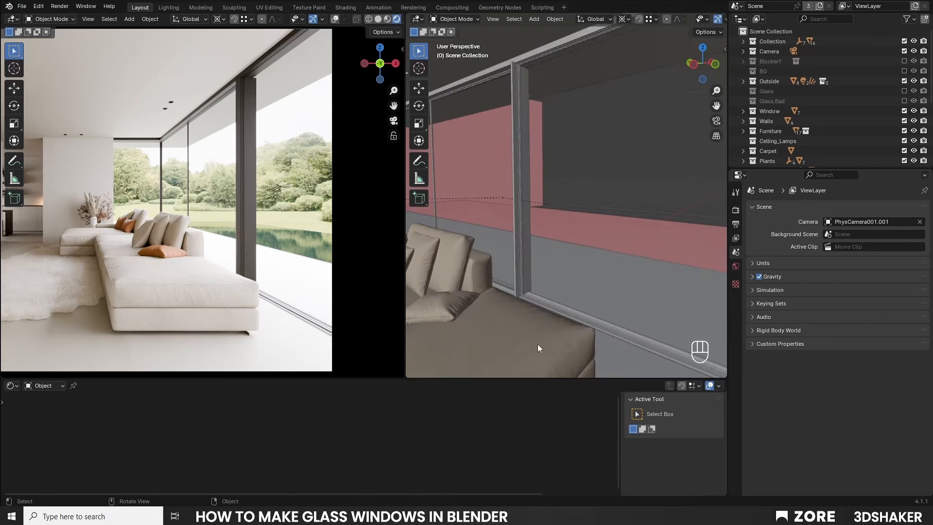
# Step: Enable the Glass.Bad collection to bring its glass panes into the living room scene
pyautogui.moveTo(538, 343); pyautogui.dragTo(544, 321, button='middle')
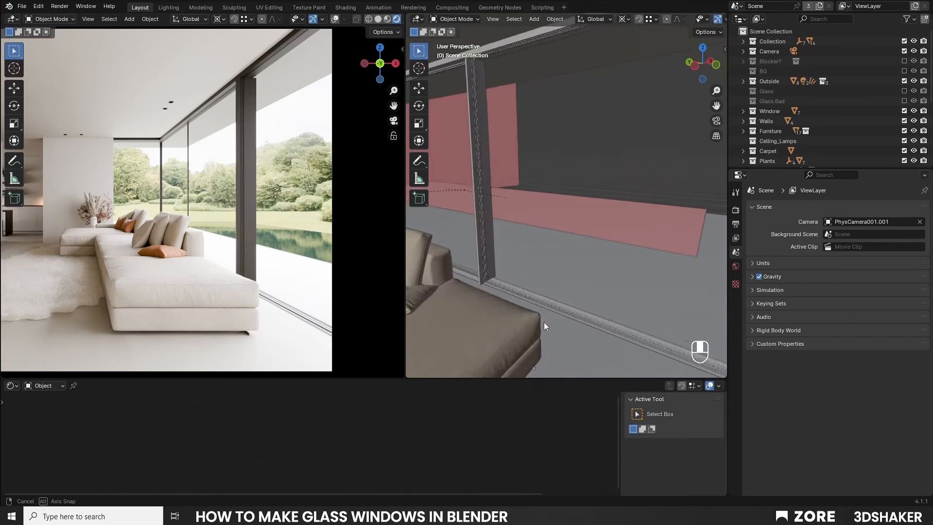
pyautogui.moveTo(510, 97); pyautogui.dragTo(545, 139, button='middle')
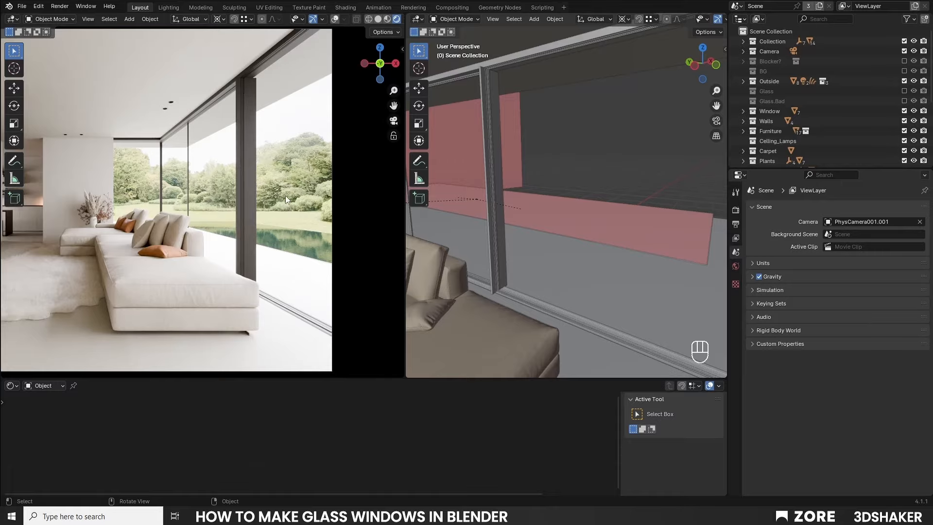
pyautogui.scroll(1, 273, 196)
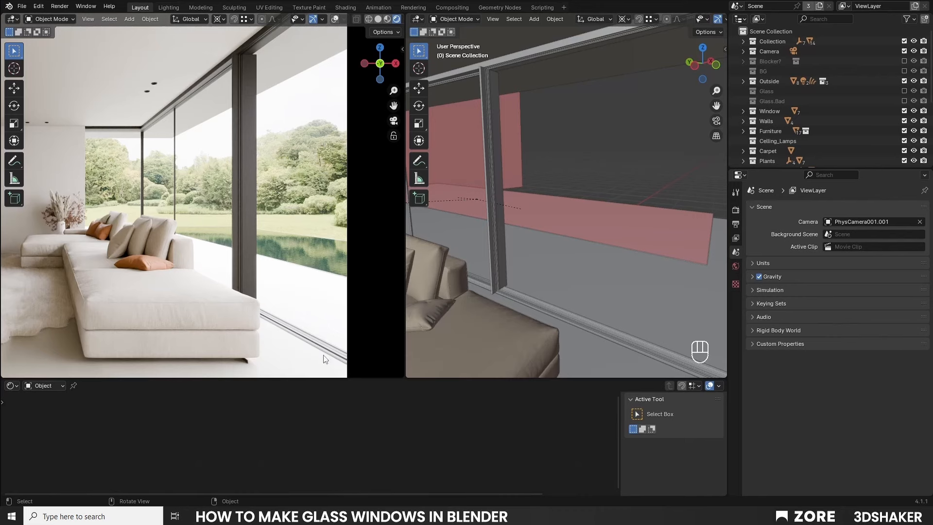
pyautogui.click(904, 101)
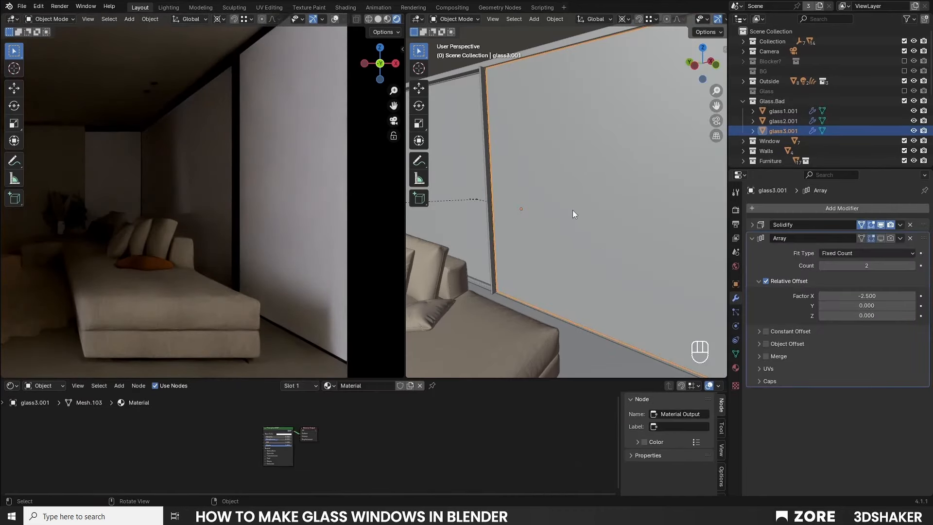
# Step: Isolate the large glass3.001 pane to examine its thickness, and return to the full scene
pyautogui.press('KP_Divide')
pyautogui.moveTo(572, 210); pyautogui.dragTo(549, 246, button='middle')
pyautogui.keyDown('shift'); pyautogui.moveTo(548, 190); pyautogui.dragTo(551, 211, button='middle'); pyautogui.keyUp('shift')
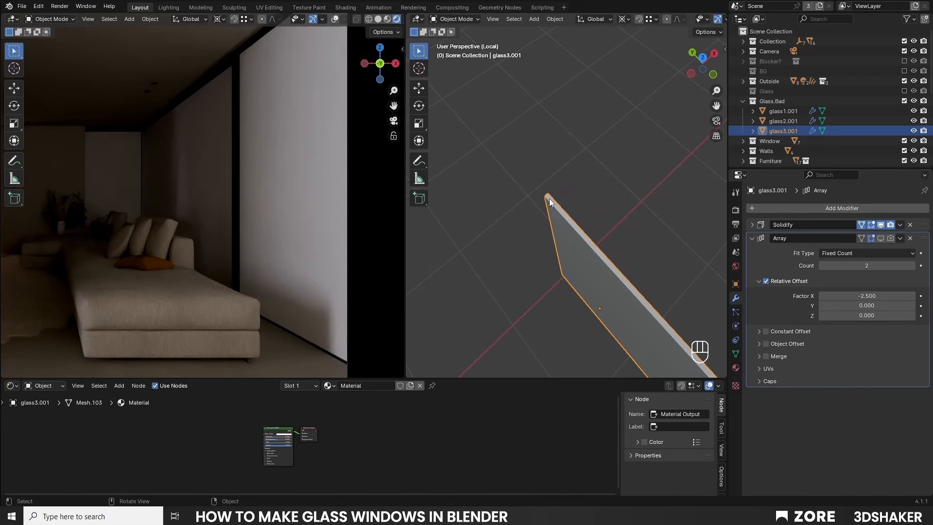
pyautogui.press('KP_Divide')
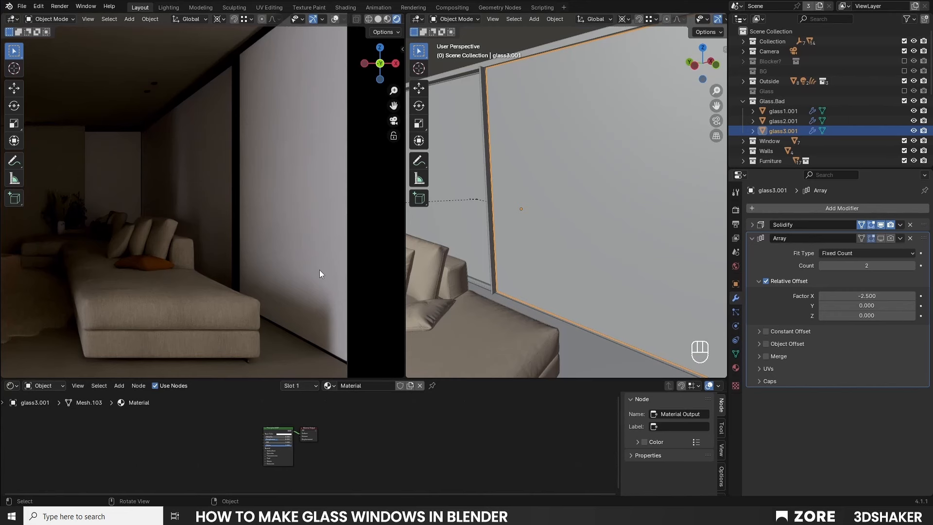
# Step: Set the Principled BSDF base color of the glass3.001 material to pure white
pyautogui.scroll(6, 310, 444)
pyautogui.moveTo(223, 446); pyautogui.dragTo(305, 446, button='middle')
pyautogui.scroll(5, 307, 450)
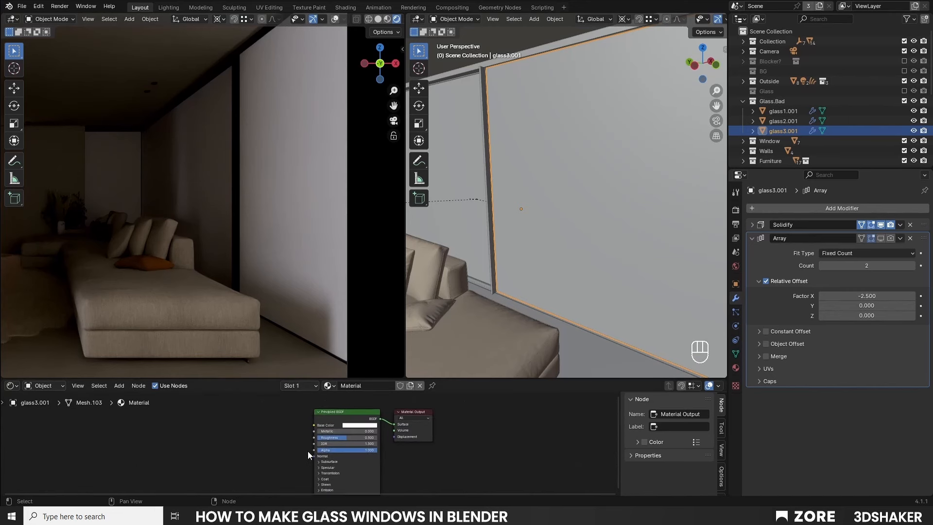
pyautogui.moveTo(240, 436); pyautogui.dragTo(266, 442, button='middle')
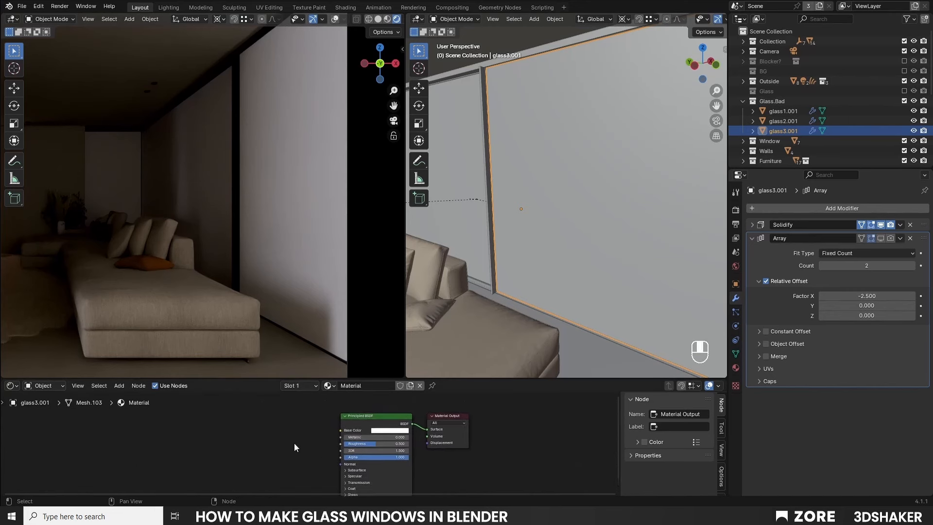
pyautogui.click(378, 430)
pyautogui.click(376, 330)
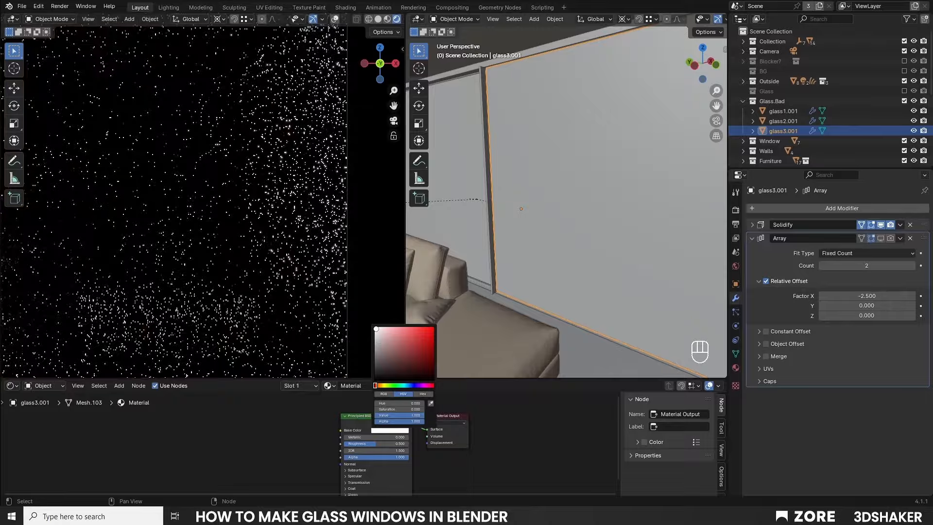
# Step: Set the glass3.001 material's roughness to 0 and its transmission weight to 1
pyautogui.moveTo(353, 445); pyautogui.dragTo(343, 444)
pyautogui.moveTo(321, 482); pyautogui.dragTo(322, 462, button='middle')
pyautogui.click(348, 463)
pyautogui.moveTo(371, 472); pyautogui.dragTo(406, 472)
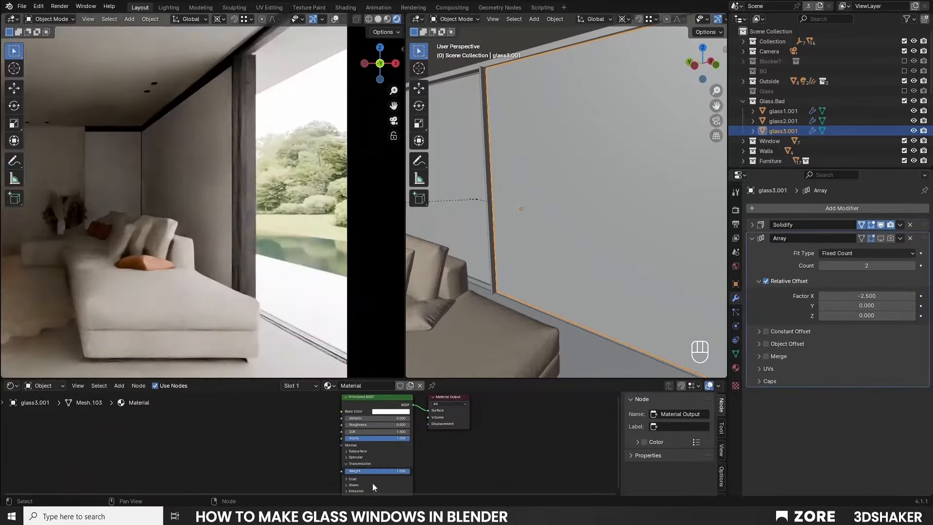
# Step: Link the material of glass3.001 to the glass1.001 and glass2.001 panes
pyautogui.scroll(-4, 599, 252)
pyautogui.keyDown('shift'); pyautogui.moveTo(509, 258); pyautogui.dragTo(598, 266, button='middle'); pyautogui.keyUp('shift')
pyautogui.scroll(1, 594, 247)
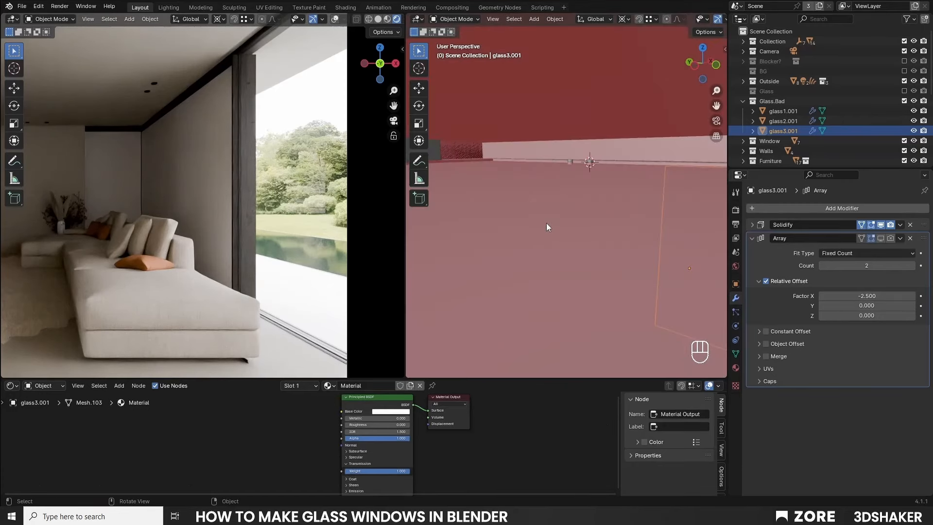
pyautogui.scroll(2, 545, 223)
pyautogui.click(527, 214)
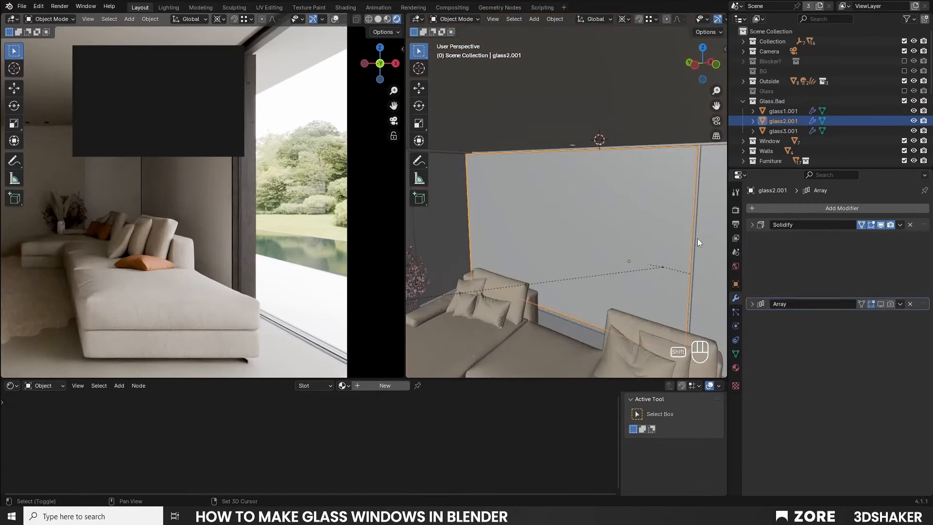
pyautogui.keyDown('shift'); pyautogui.click(698, 245); pyautogui.keyUp('shift')
pyautogui.keyDown('shift'); pyautogui.click(713, 214); pyautogui.keyUp('shift')
pyautogui.click(555, 18)
pyautogui.moveTo(573, 223)
pyautogui.click(669, 246)
# Step: Compare the rendered interior lighting with the Glass.Bad collection switched off and on
pyautogui.scroll(2, 272, 146)
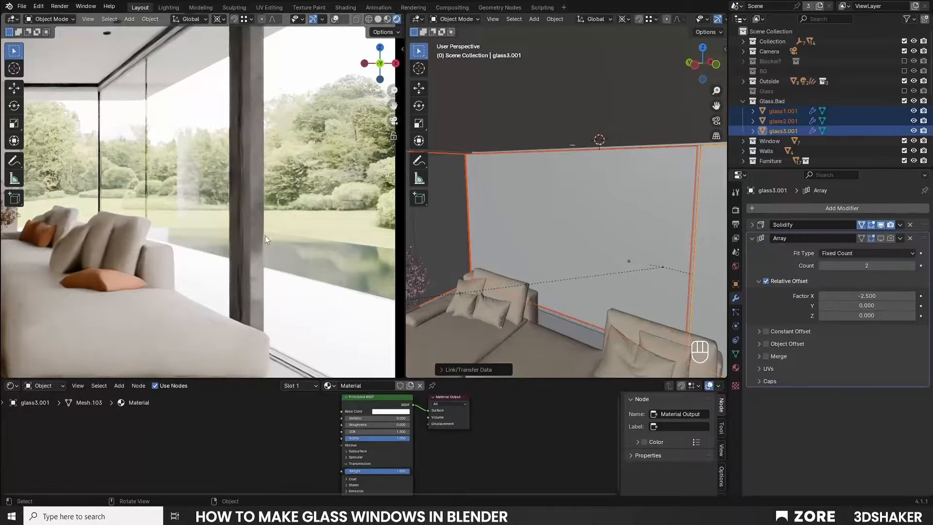
pyautogui.scroll(-4, 177, 235)
pyautogui.keyDown('shift'); pyautogui.moveTo(177, 235); pyautogui.dragTo(238, 238, button='middle'); pyautogui.keyUp('shift')
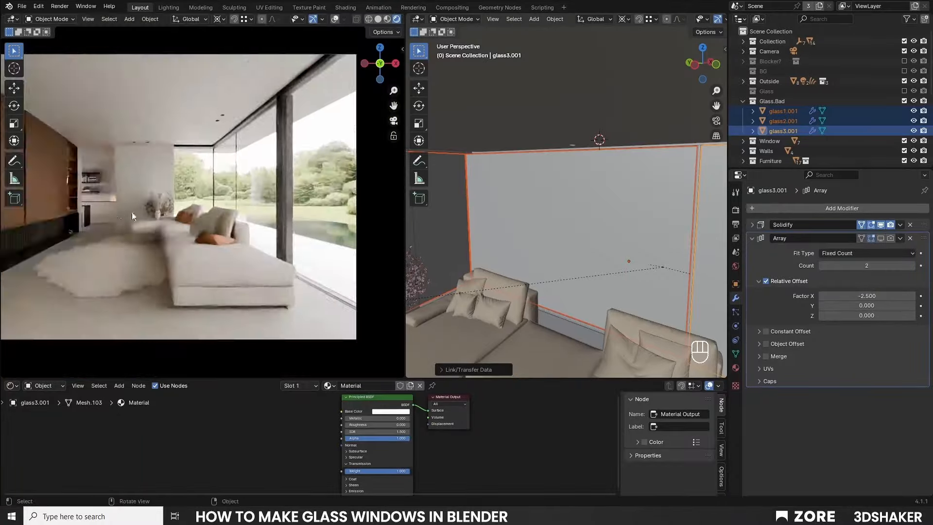
pyautogui.keyDown('shift'); pyautogui.moveTo(168, 175); pyautogui.dragTo(197, 180, button='middle'); pyautogui.keyUp('shift')
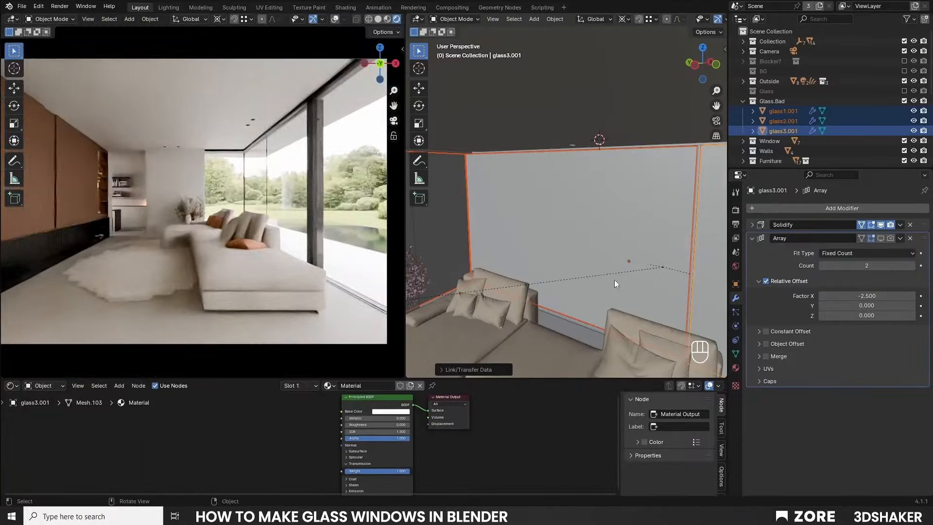
pyautogui.click(904, 100)
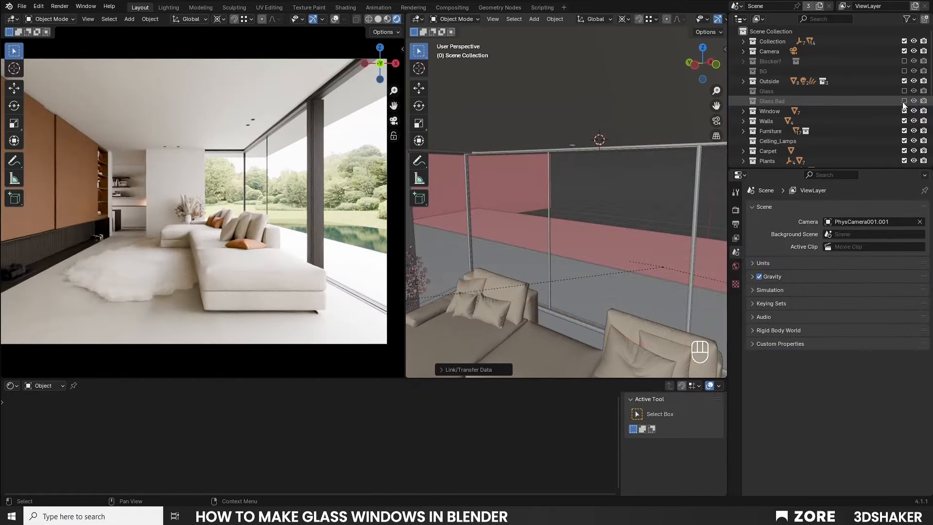
pyautogui.click(904, 100)
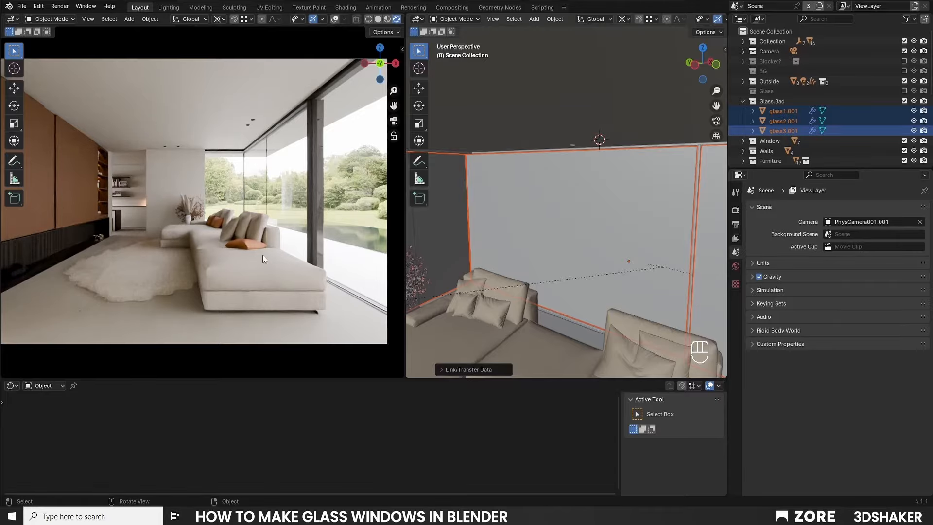
pyautogui.keyDown('shift'); pyautogui.moveTo(305, 248); pyautogui.dragTo(267, 241, button='middle'); pyautogui.keyUp('shift')
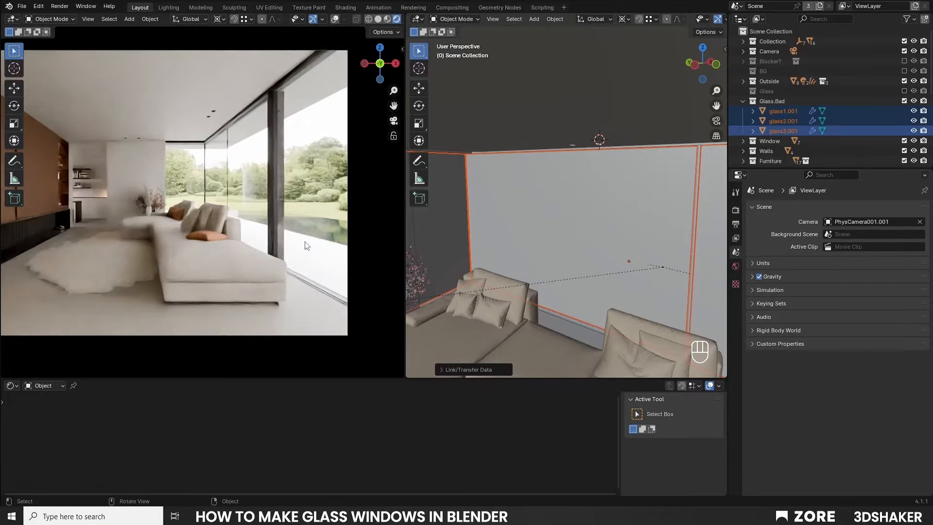
pyautogui.scroll(1, 305, 246)
pyautogui.scroll(3, 678, 271)
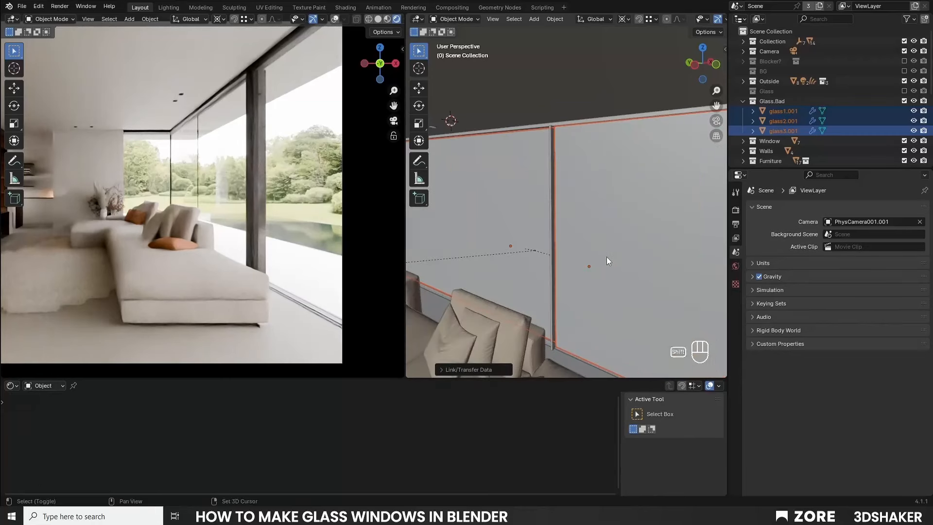
# Step: Disable Diffuse and Shadow ray visibility for the glass3.001 pane
pyautogui.click(607, 254)
pyautogui.scroll(-1, 357, 451)
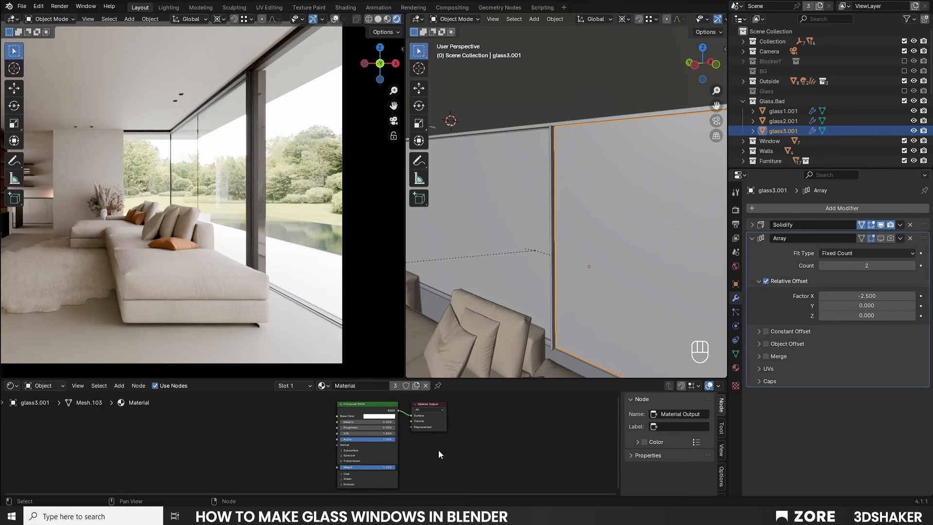
pyautogui.click(735, 286)
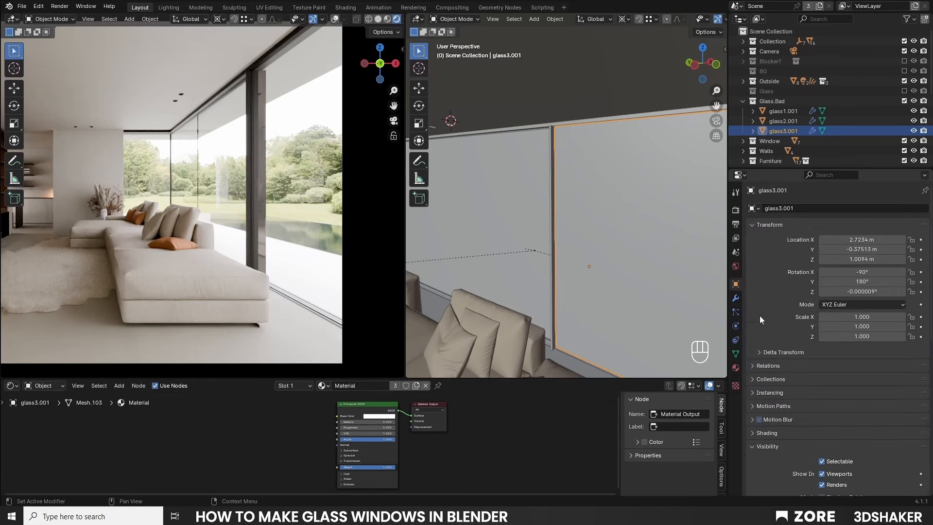
pyautogui.scroll(-8, 801, 355)
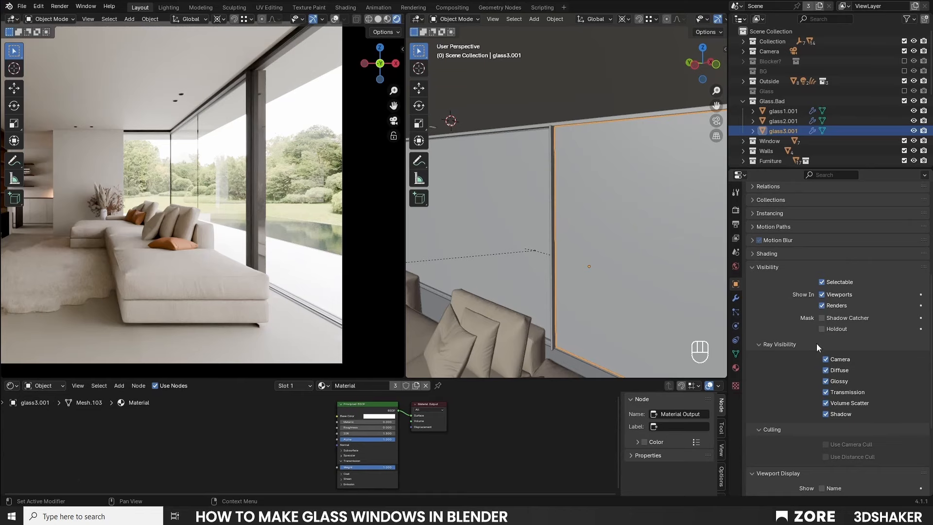
pyautogui.scroll(-1, 789, 357)
pyautogui.click(825, 350)
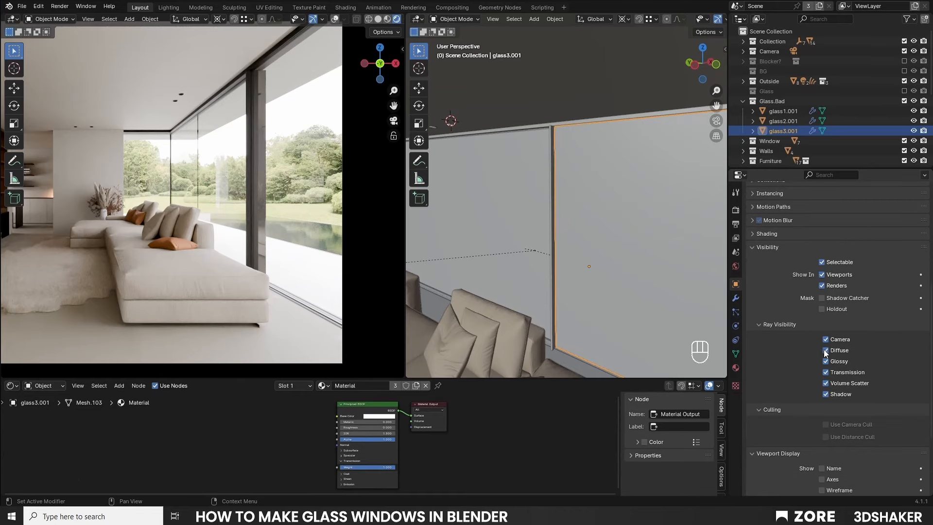
pyautogui.click(824, 393)
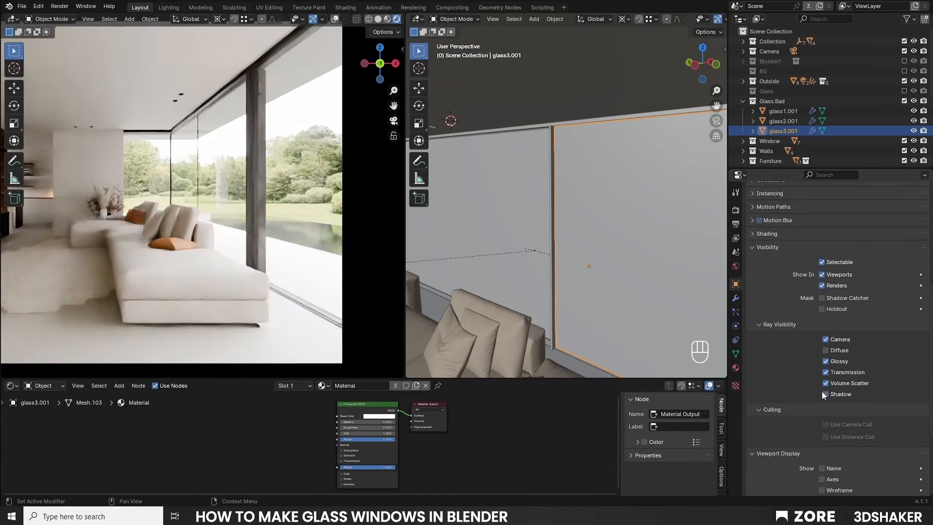
# Step: Disable Diffuse and Shadow ray visibility for the glass2.001 and glass1.001 panes
pyautogui.keyDown('shift'); pyautogui.moveTo(478, 225); pyautogui.dragTo(532, 224, button='middle'); pyautogui.keyUp('shift')
pyautogui.click(610, 281)
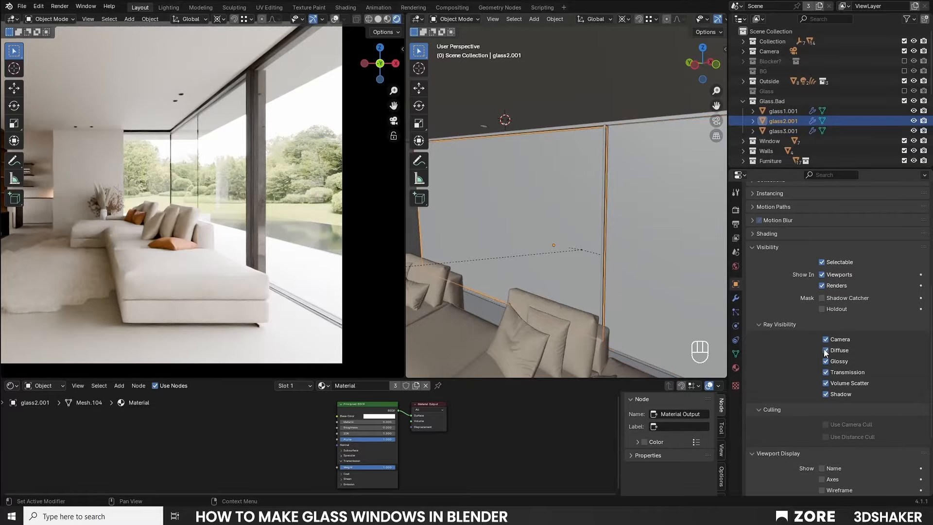
pyautogui.click(825, 393)
pyautogui.keyDown('shift'); pyautogui.moveTo(485, 257); pyautogui.dragTo(565, 252, button='middle'); pyautogui.keyUp('shift')
pyautogui.click(478, 214)
pyautogui.click(826, 350)
pyautogui.click(826, 394)
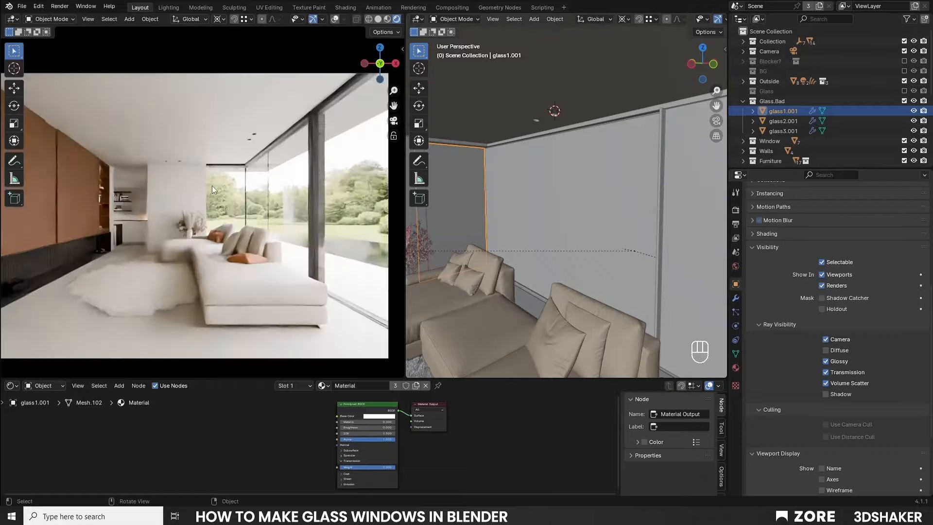
# Step: Toggle the Glass.Bad collection off and on to compare the render with the panes' reduced ray visibility
pyautogui.click(904, 101)
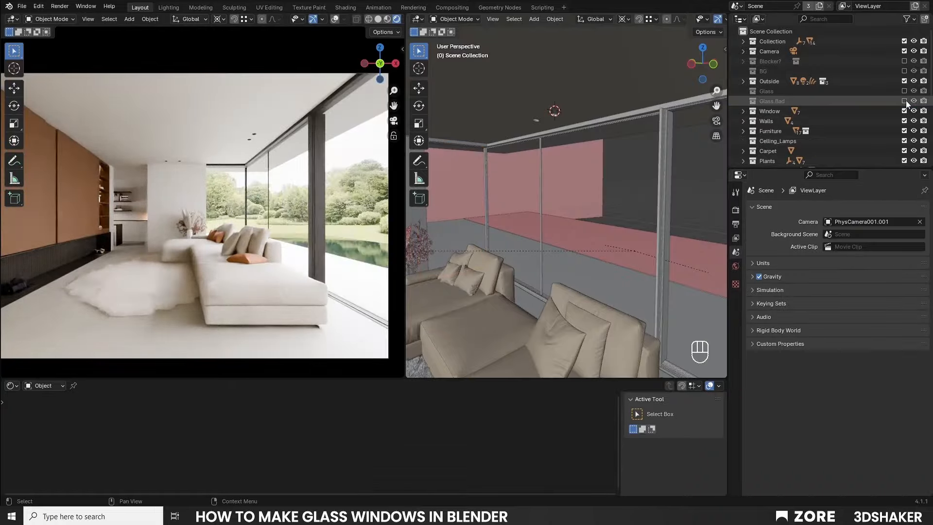
pyautogui.click(904, 100)
pyautogui.click(905, 101)
pyautogui.click(904, 100)
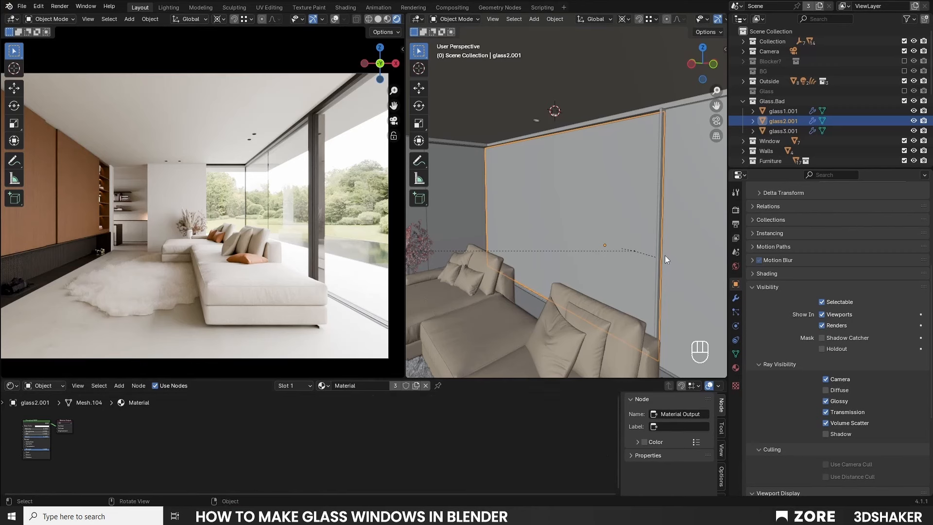
# Step: Re-enable Diffuse and Shadow ray visibility for all three glass panes together, and check the setting on each pane
pyautogui.keyDown('shift'); pyautogui.click(677, 248); pyautogui.keyUp('shift')
pyautogui.keyDown('shift'); pyautogui.click(457, 209); pyautogui.keyUp('shift')
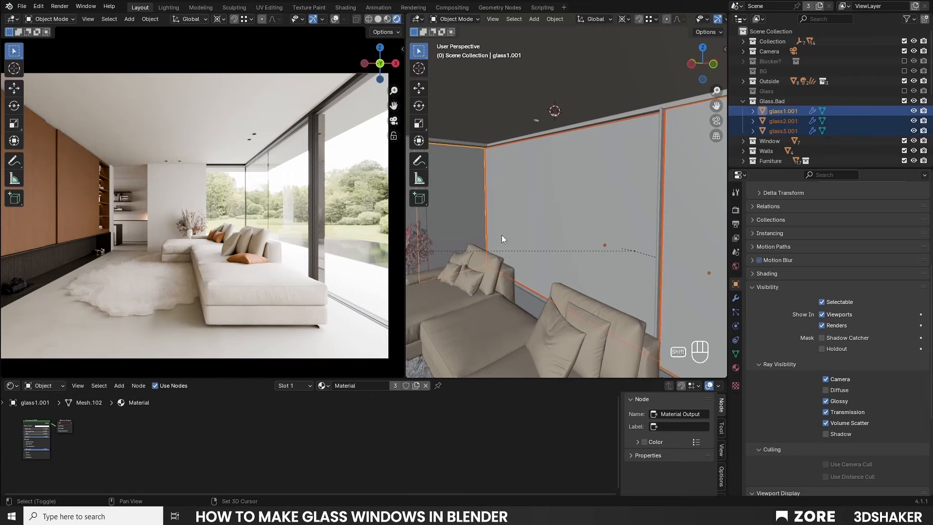
pyautogui.keyDown('alt'); pyautogui.click(829, 392); pyautogui.keyUp('alt')
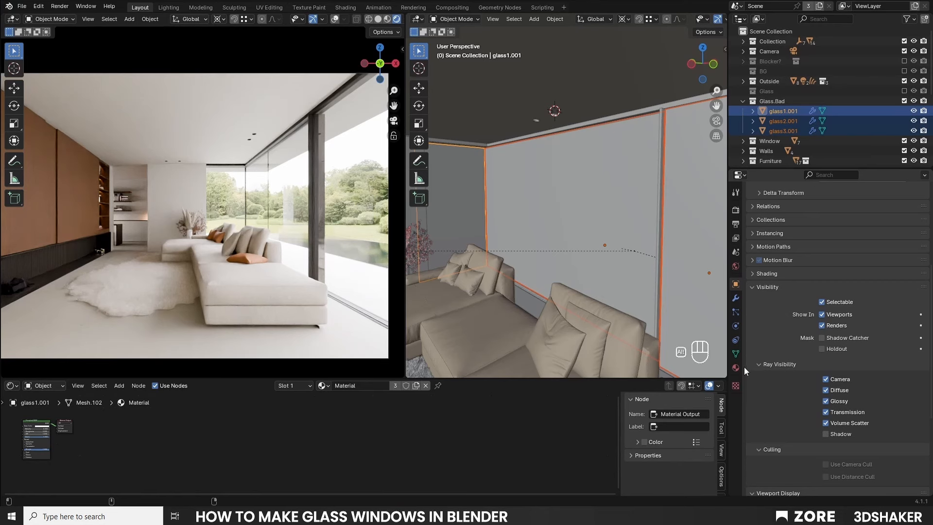
pyautogui.keyDown('alt'); pyautogui.click(826, 434); pyautogui.keyUp('alt')
pyautogui.click(685, 226)
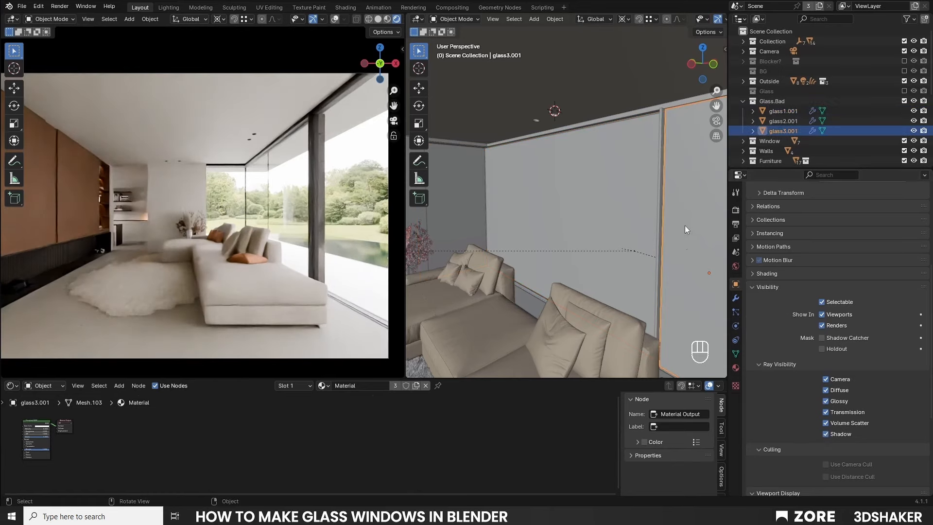
pyautogui.click(594, 201)
pyautogui.click(466, 200)
pyautogui.click(556, 203)
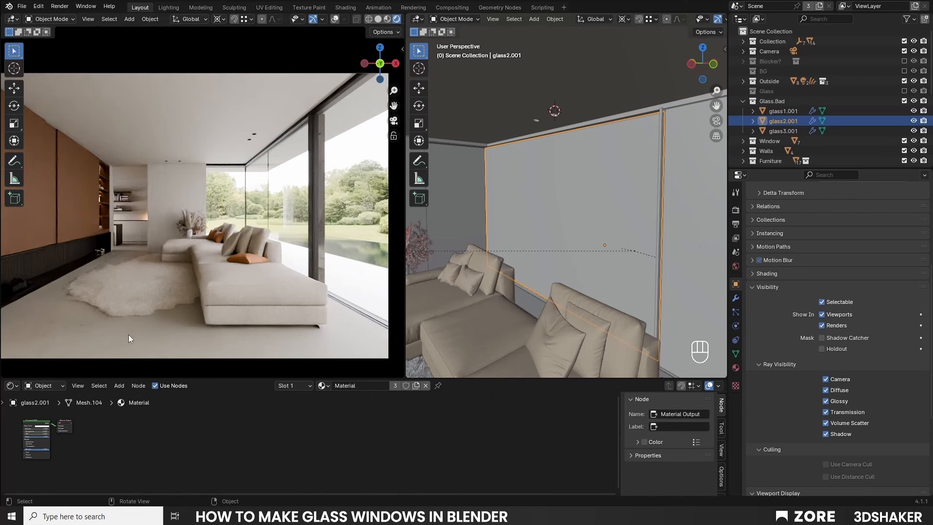
# Step: Add a Glass BSDF node in the empty space beside the existing Principled BSDF setup of the pane's material
pyautogui.moveTo(180, 453); pyautogui.dragTo(130, 451, button='middle')
pyautogui.moveTo(203, 445); pyautogui.dragTo(379, 437, button='middle')
pyautogui.scroll(1, 294, 439)
pyautogui.moveTo(285, 444); pyautogui.dragTo(283, 444, button='middle')
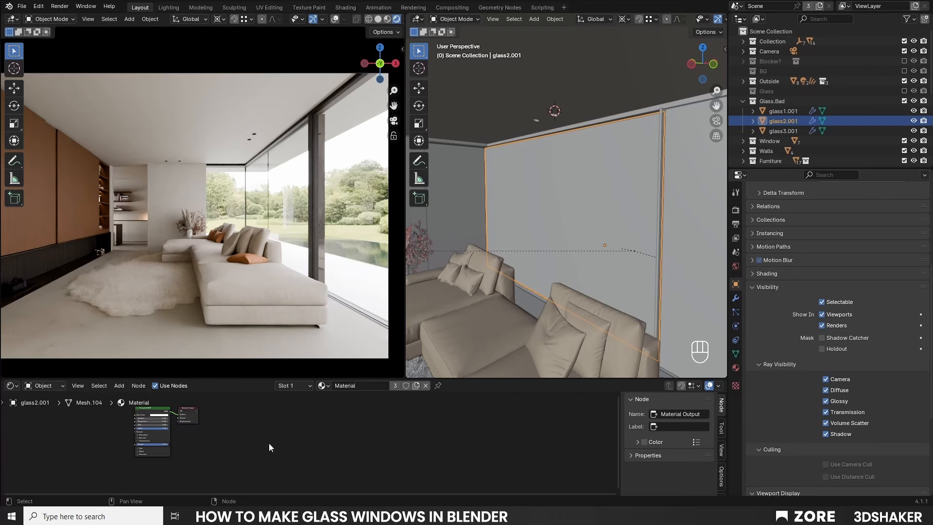
pyautogui.hotkey('shift', 'a')
pyautogui.moveTo(269, 442)
pyautogui.write('glass')
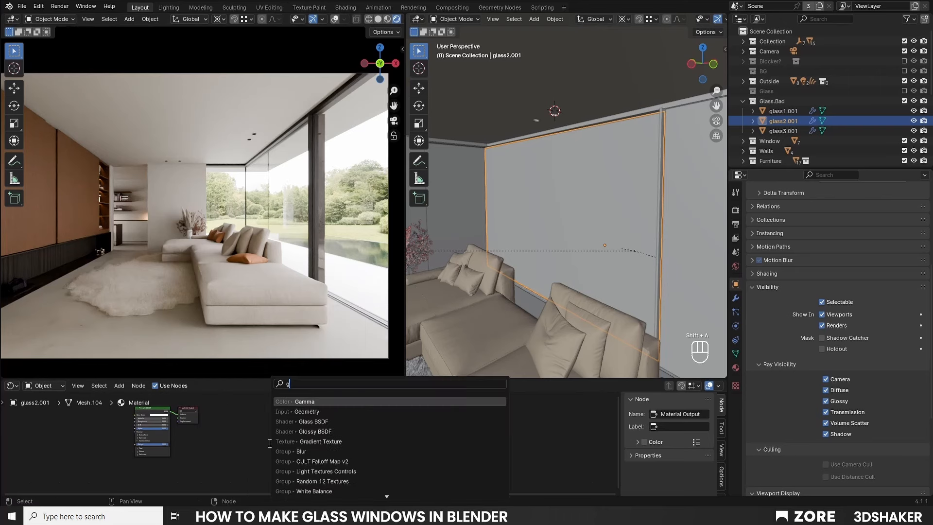
pyautogui.press('Return')
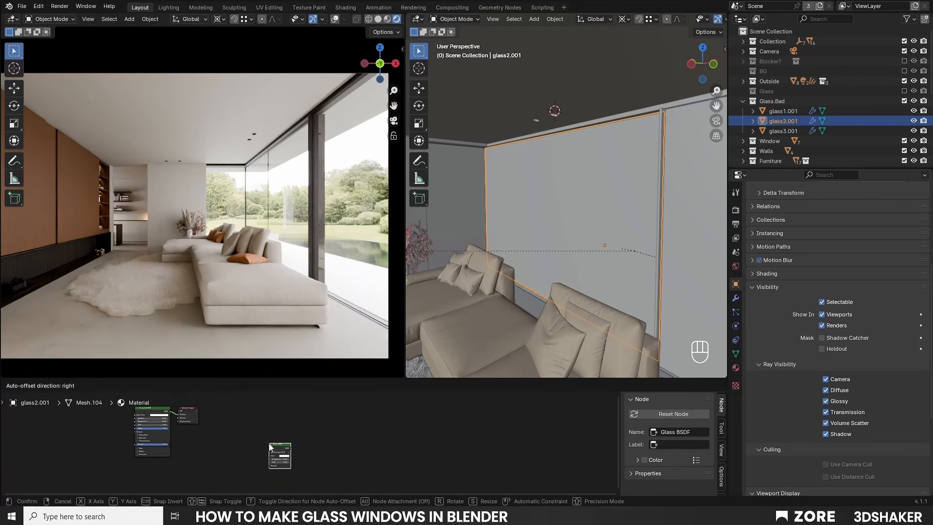
pyautogui.click(269, 442)
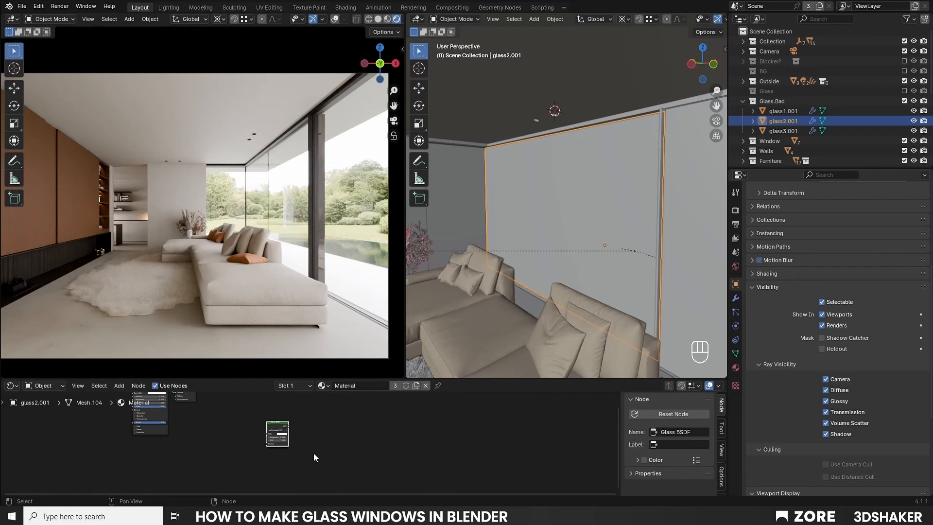
# Step: Add a Transparent BSDF node and place it directly below the Glass BSDF
pyautogui.hotkey('shift', 'a')
pyautogui.write('trans')
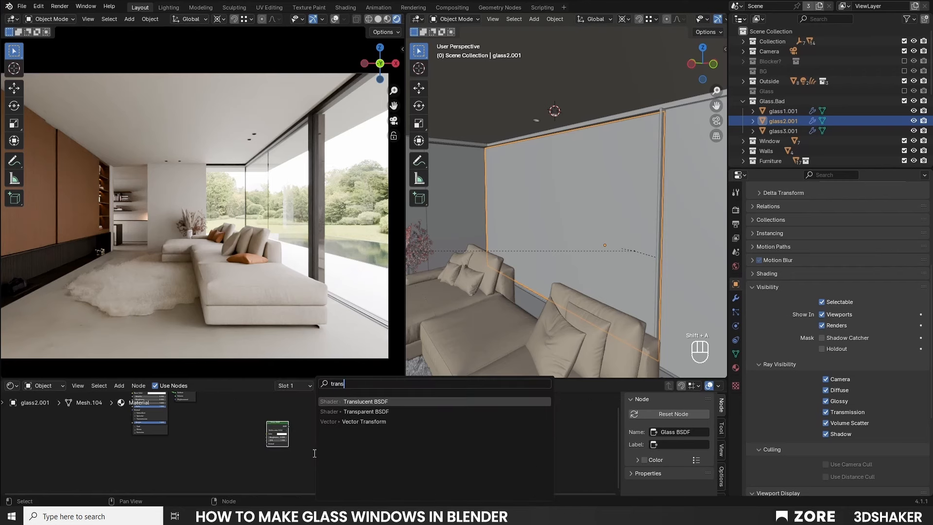
pyautogui.press('Down')
pyautogui.press('Return')
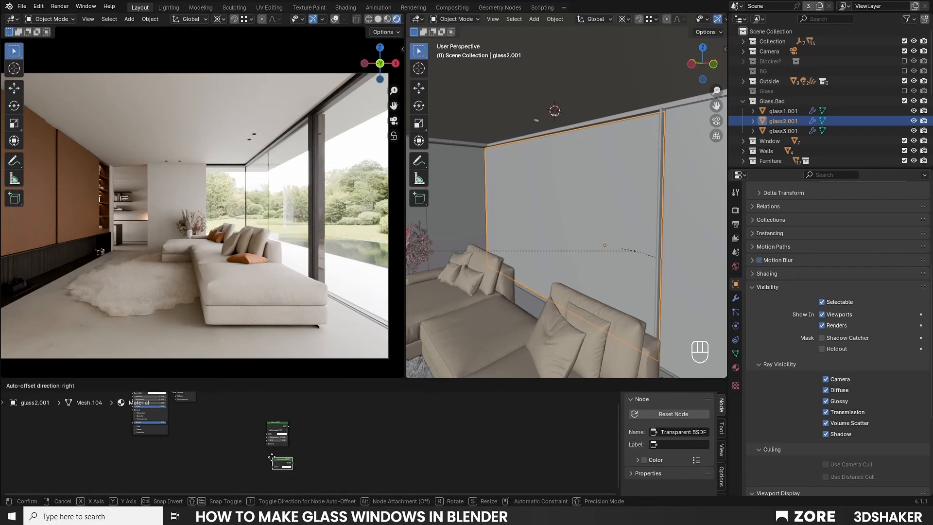
pyautogui.click(278, 462)
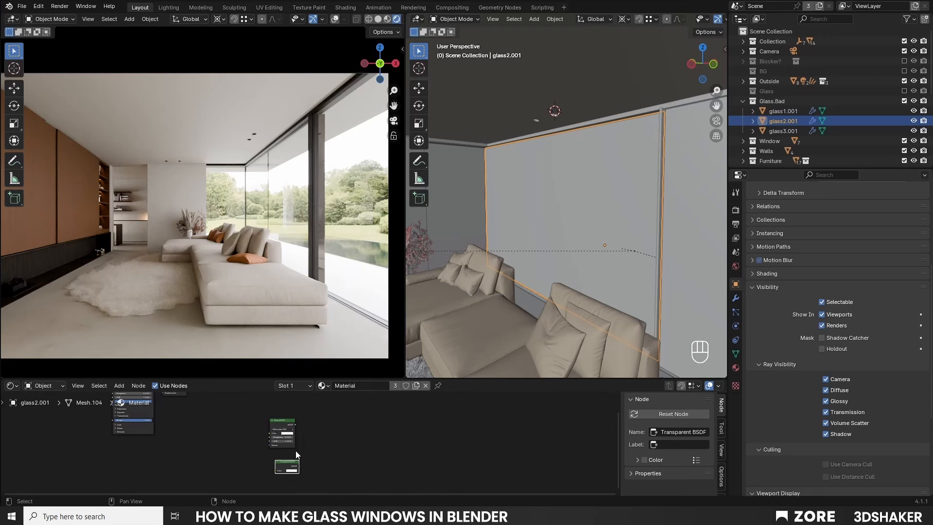
pyautogui.press('g')
pyautogui.click(291, 442)
# Step: Add a Mix Shader node beside the Glass and Transparent BSDF nodes
pyautogui.rightClick(317, 431)
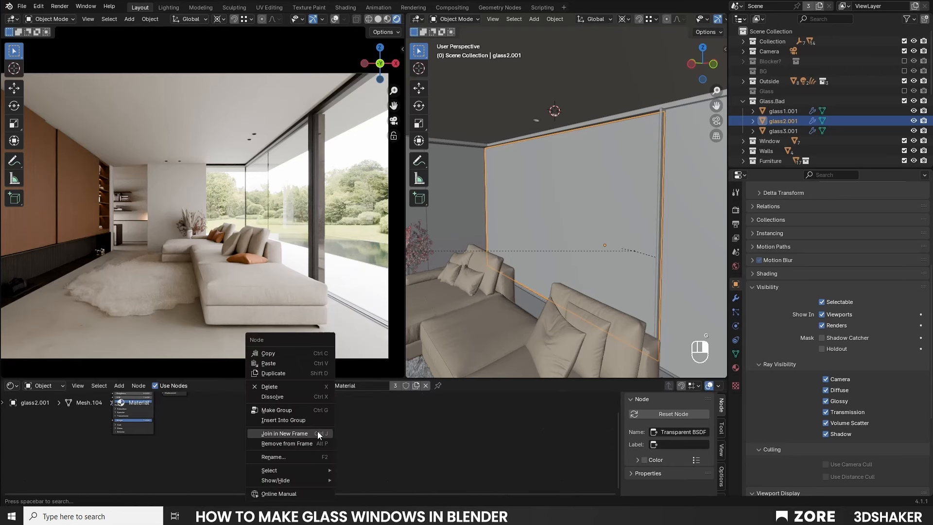
pyautogui.hotkey('shift', 'a')
pyautogui.write('mix sha')
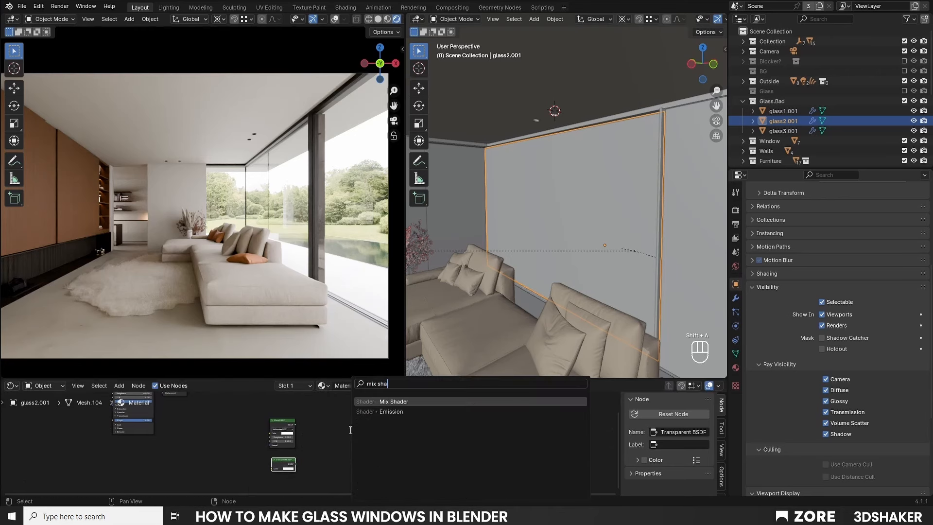
pyautogui.press('Return')
pyautogui.click(321, 430)
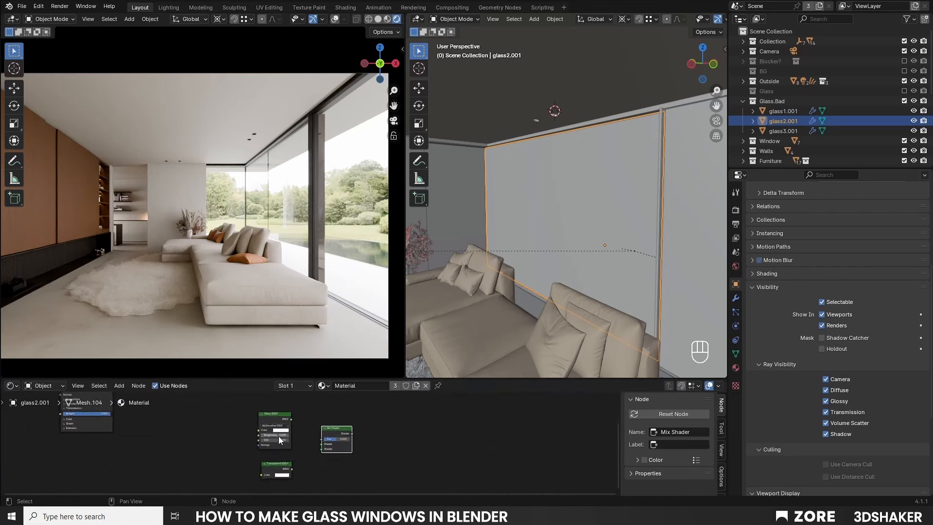
# Step: Connect the Glass BSDF to the Mix Shader's first shader input and the Transparent BSDF to its second, and reposition the Mix Shader
pyautogui.scroll(2, 282, 431)
pyautogui.moveTo(289, 418); pyautogui.dragTo(323, 444)
pyautogui.moveTo(289, 472); pyautogui.dragTo(321, 450)
pyautogui.moveTo(322, 452); pyautogui.dragTo(331, 474, button='middle')
pyautogui.moveTo(337, 449); pyautogui.dragTo(340, 425)
# Step: Add a Light Path node and place it above the Glass BSDF
pyautogui.moveTo(289, 422); pyautogui.dragTo(328, 452, button='middle')
pyautogui.hotkey('shift', 'a')
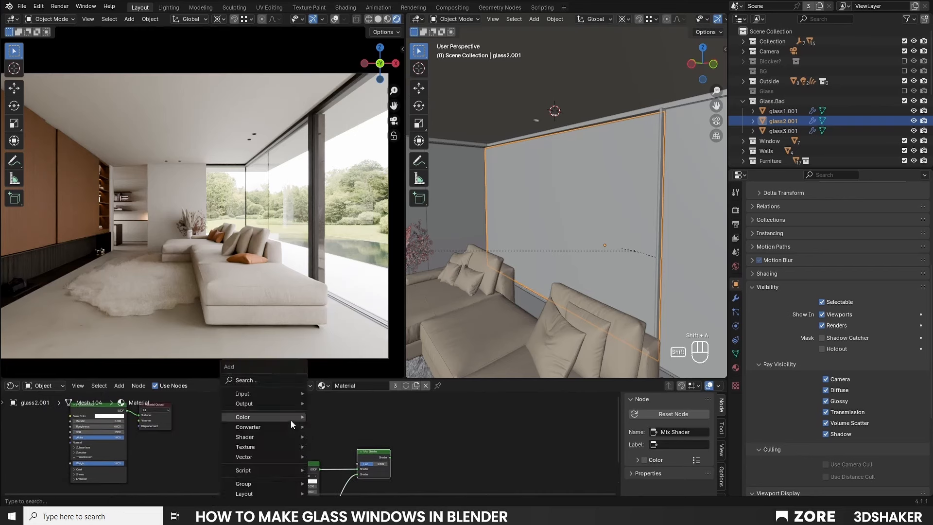
pyautogui.write('light pa')
pyautogui.press('Return')
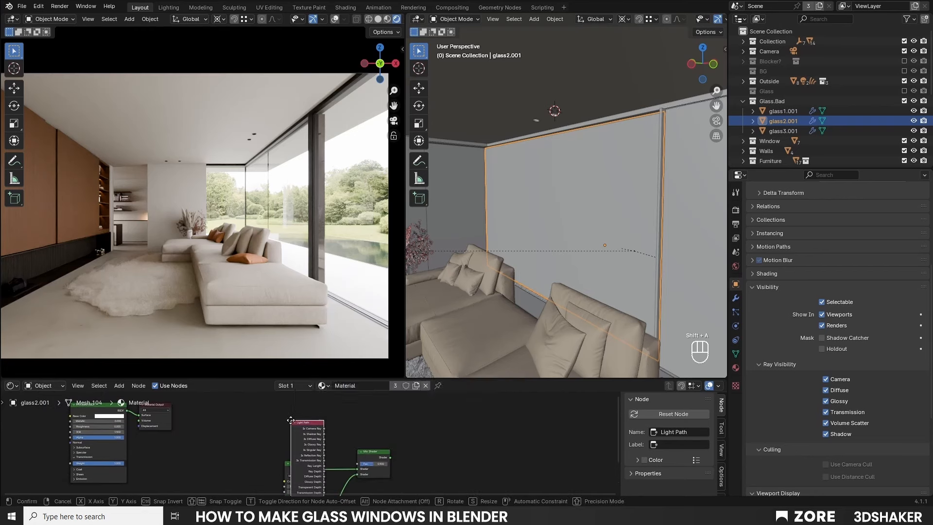
pyautogui.click(315, 454)
pyautogui.moveTo(339, 466); pyautogui.dragTo(335, 456, button='middle')
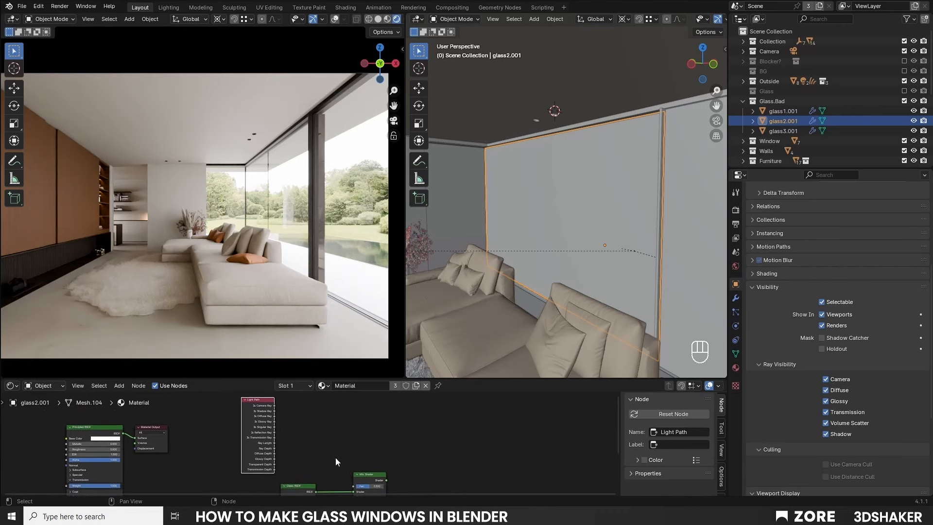
pyautogui.press('g')
pyautogui.click(334, 445)
# Step: Add a Math node set to Add and place it beside the Light Path node
pyautogui.hotkey('shift', 'a')
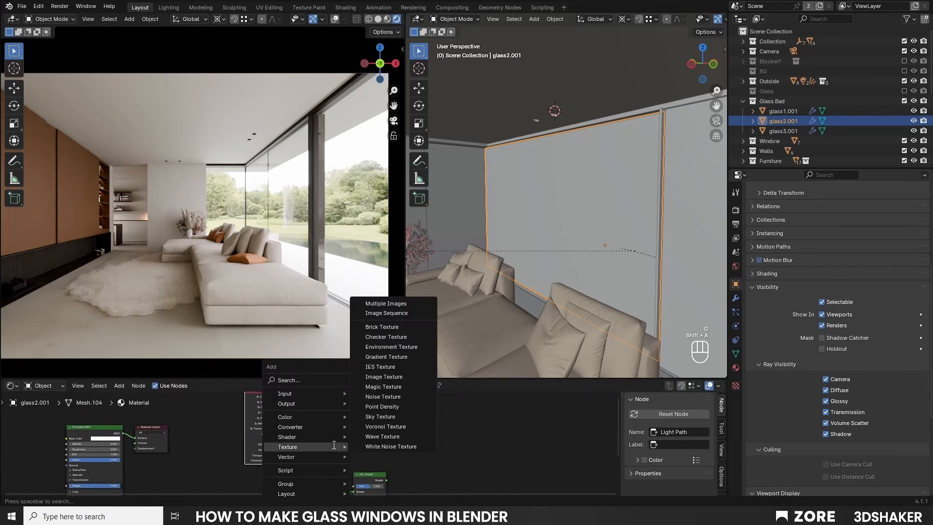
pyautogui.write('math')
pyautogui.press('Return')
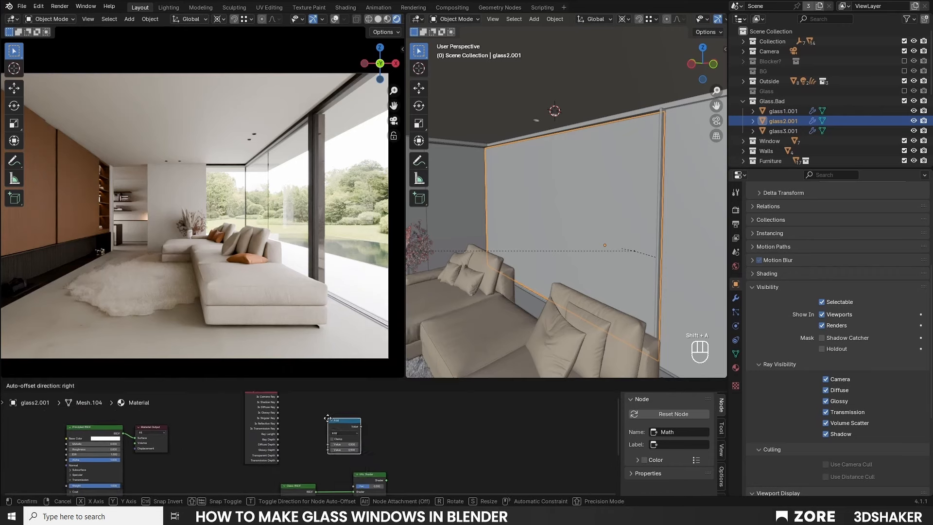
pyautogui.click(325, 415)
pyautogui.scroll(2, 309, 441)
pyautogui.press('g')
pyautogui.click(320, 426)
pyautogui.moveTo(306, 421); pyautogui.dragTo(313, 444, button='middle')
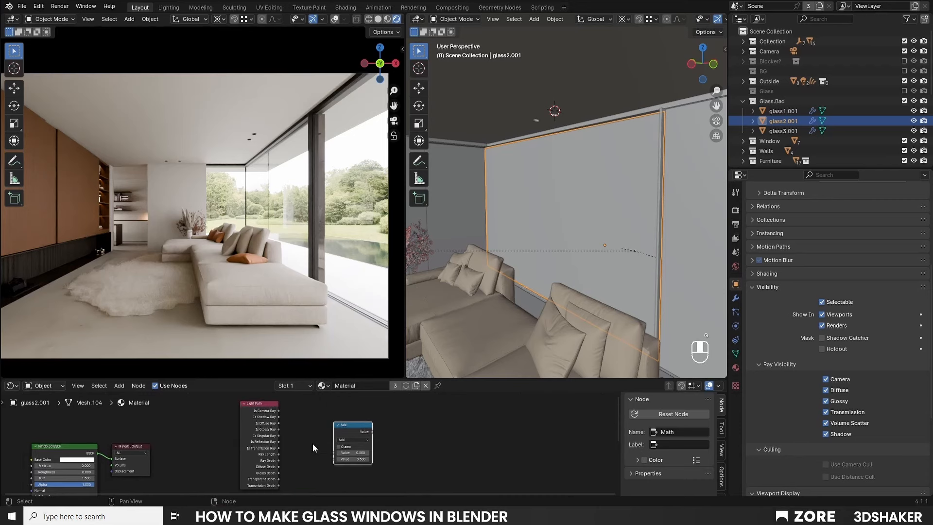
# Step: Connect Is Shadow Ray and Is Diffuse Ray to the Add node's two values, and its result to the Mix Shader's Fac
pyautogui.moveTo(279, 417); pyautogui.dragTo(334, 459)
pyautogui.scroll(-2, 335, 459)
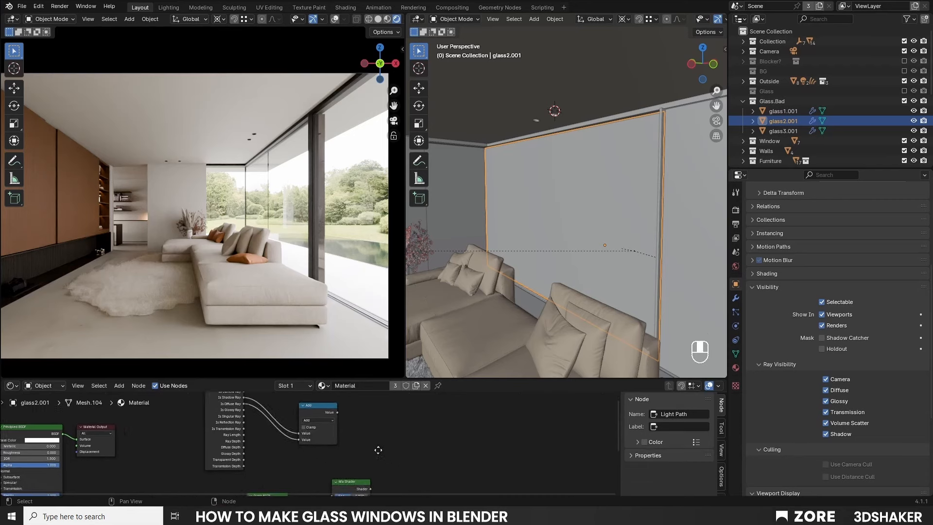
pyautogui.moveTo(314, 438); pyautogui.dragTo(334, 424, button='middle')
pyautogui.click(328, 402)
pyautogui.press('g')
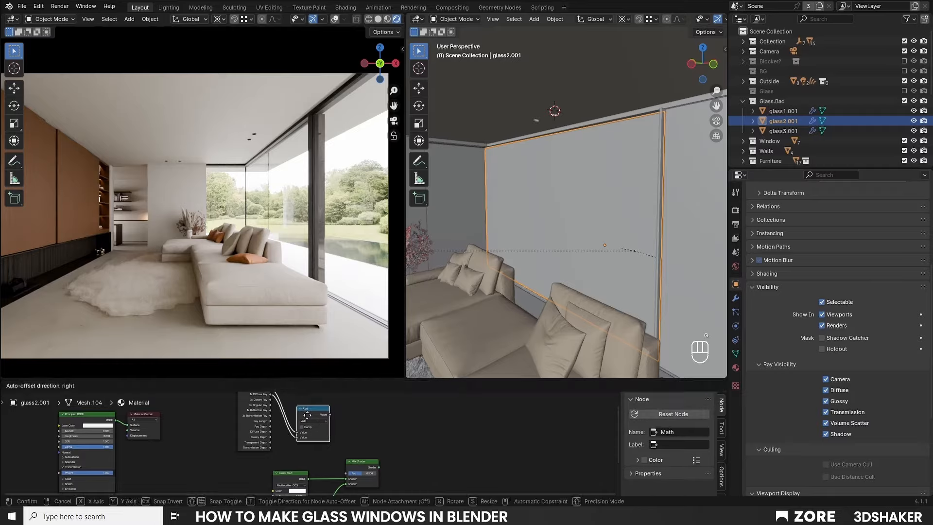
pyautogui.click(307, 415)
pyautogui.moveTo(331, 415); pyautogui.dragTo(347, 473)
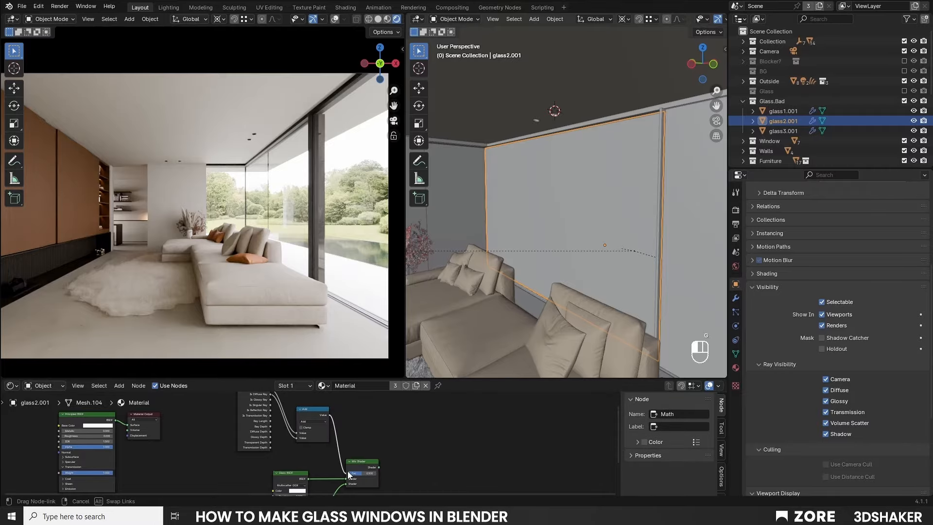
# Step: Duplicate the Material Output, connect the Mix Shader to the copy's Surface input, and make that copy the active output
pyautogui.scroll(-1, 370, 458)
pyautogui.click(172, 416)
pyautogui.hotkey('shift', 'd')
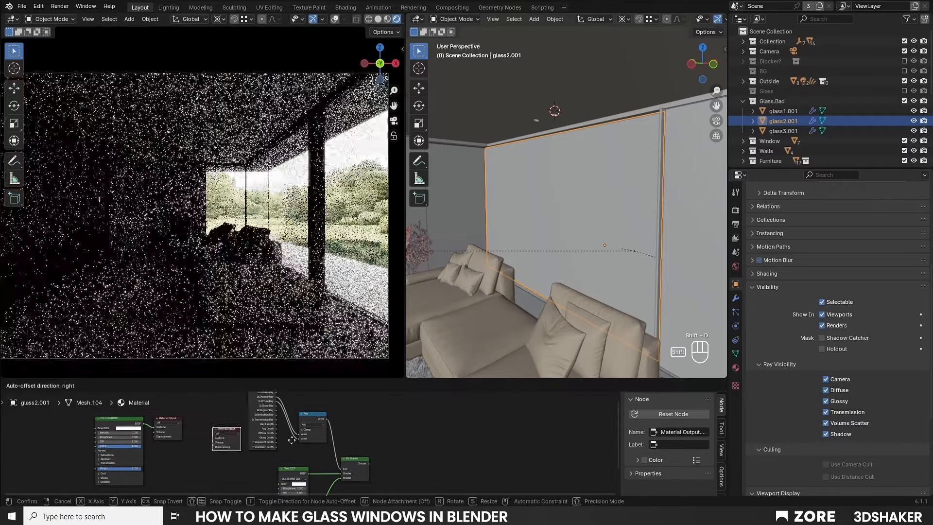
pyautogui.click(369, 464)
pyautogui.moveTo(370, 464); pyautogui.dragTo(384, 465)
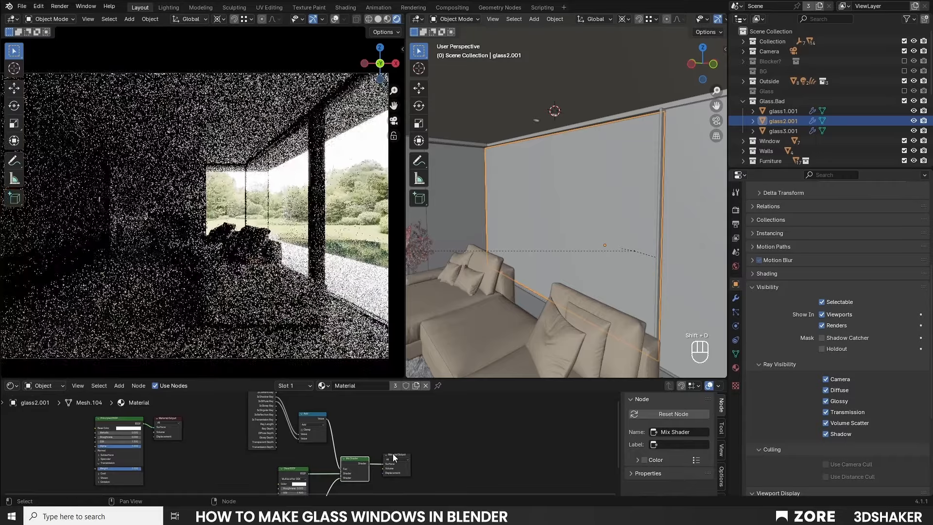
pyautogui.click(392, 454)
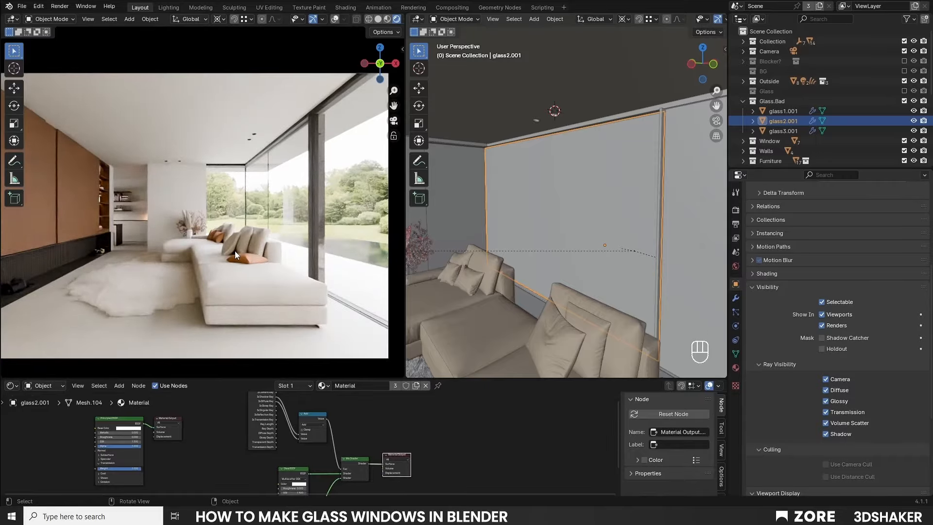
# Step: Toggle the Glass.Bad collection off and on to compare the render with and without the new glass shader
pyautogui.click(904, 100)
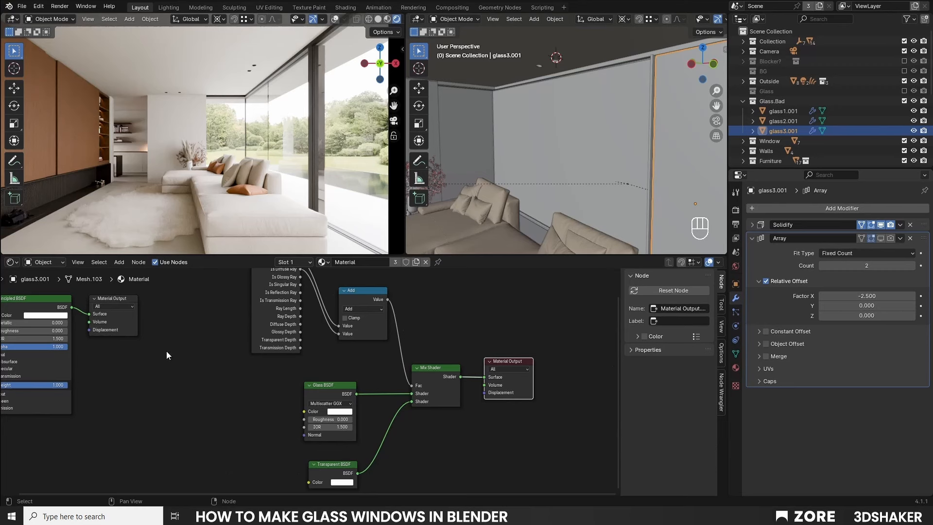
pyautogui.click(905, 101)
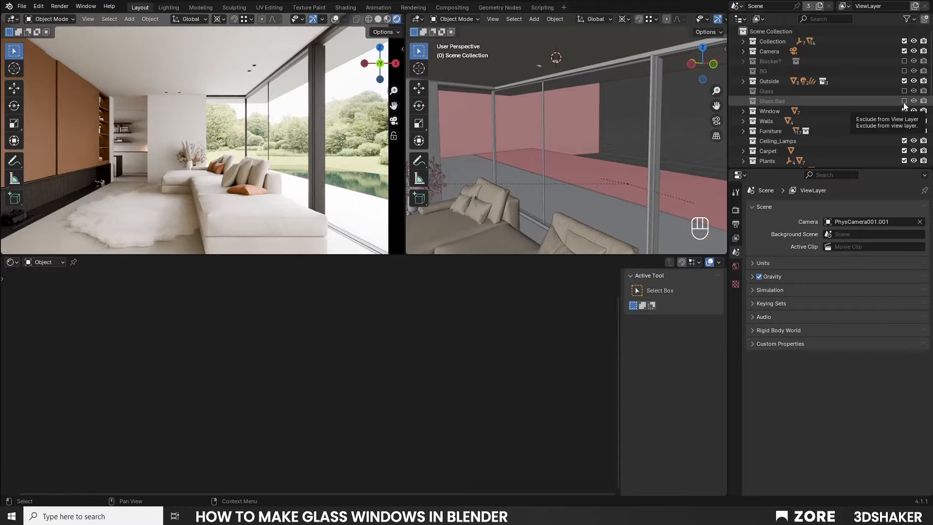
pyautogui.click(904, 101)
pyautogui.click(683, 174)
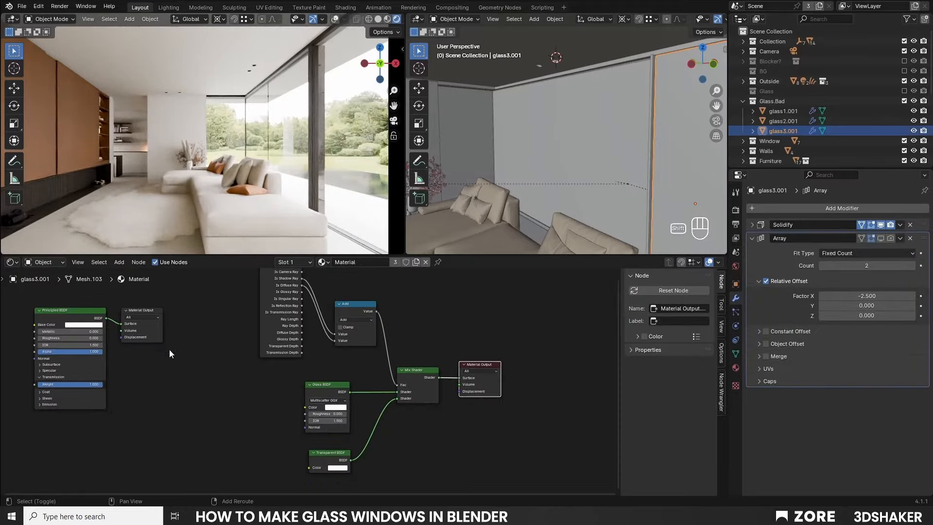
# Step: Activate the Principled BSDF's Material Output to compare that glass version in the full camera view
pyautogui.moveTo(159, 301); pyautogui.dragTo(220, 313, button='middle')
pyautogui.click(216, 324)
pyautogui.press('KP_0')
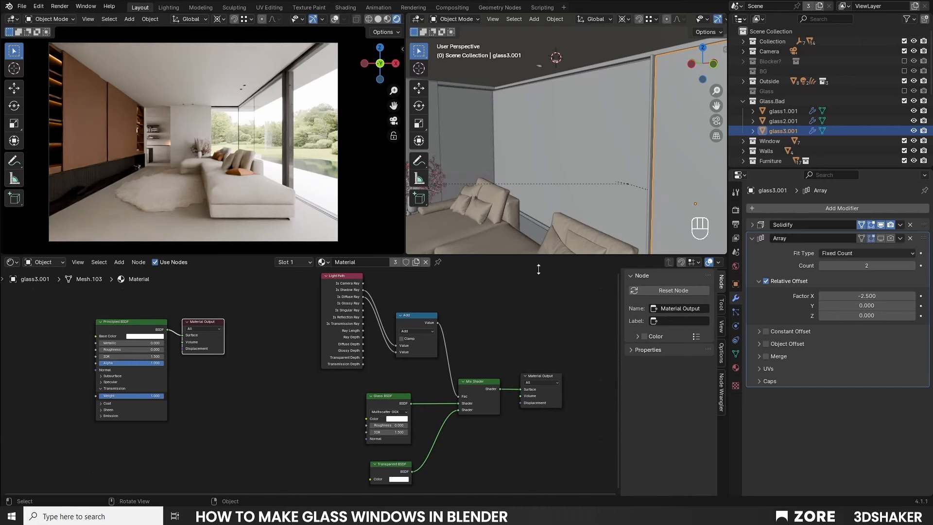
# Step: Raise the scene's Color Management exposure to 4.834
pyautogui.click(736, 211)
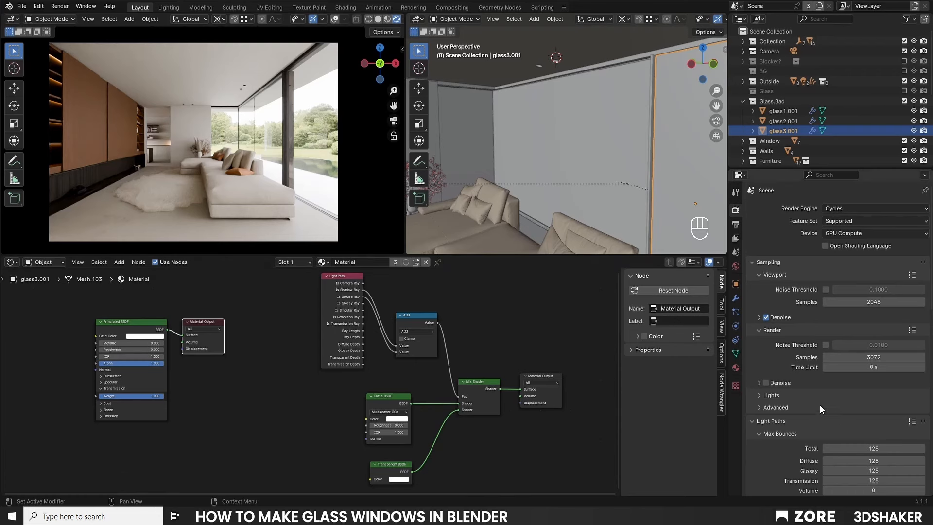
pyautogui.scroll(-15, 819, 403)
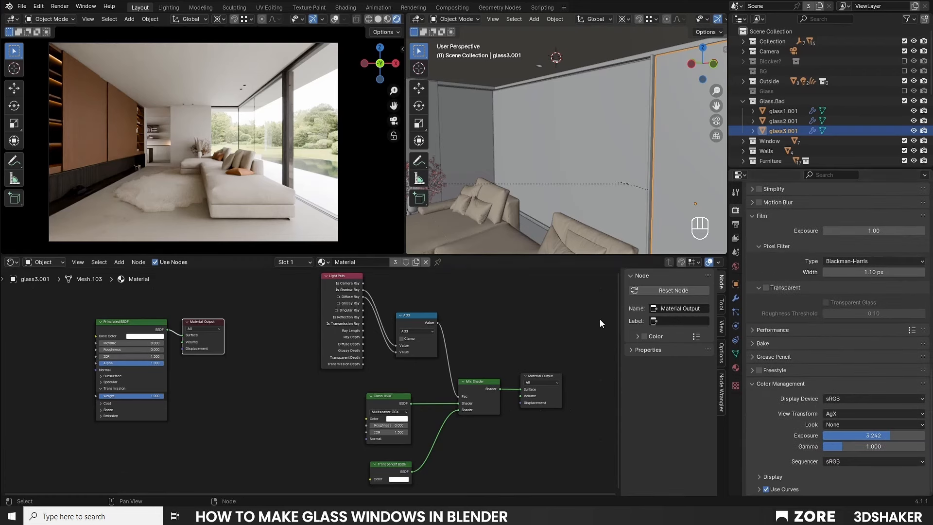
pyautogui.keyDown('shift'); pyautogui.moveTo(870, 435); pyautogui.dragTo(932, 436); pyautogui.keyUp('shift')
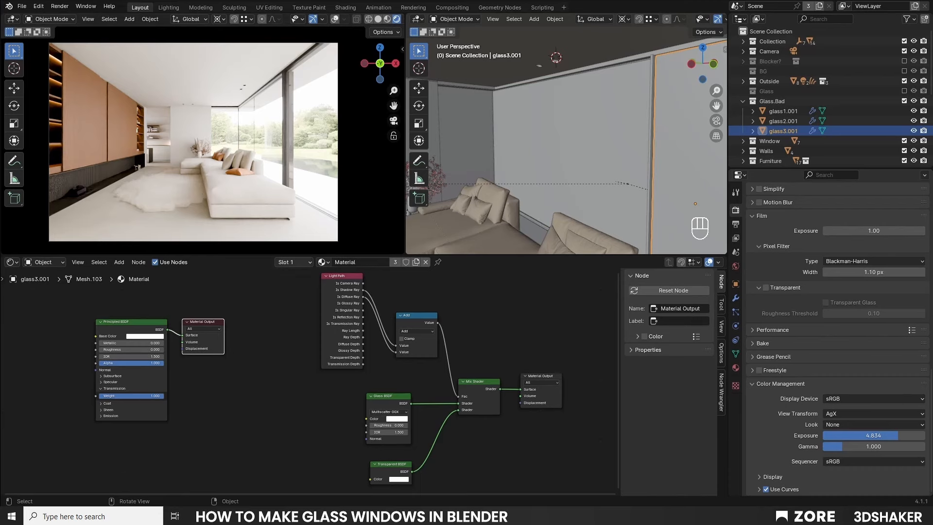
# Step: Reactivate the Mix Shader's Material Output, and toggle the Glass.Bad collection off and on to compare the brightened render
pyautogui.click(550, 378)
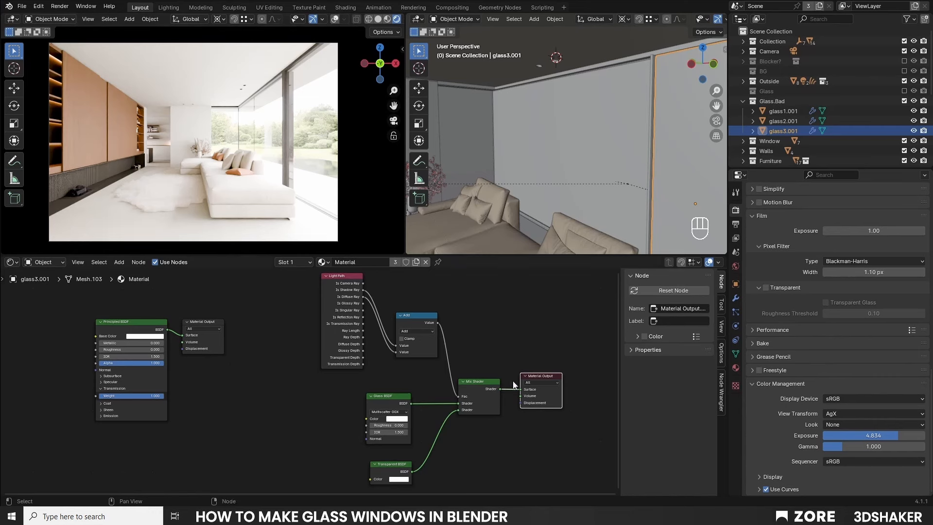
pyautogui.click(904, 100)
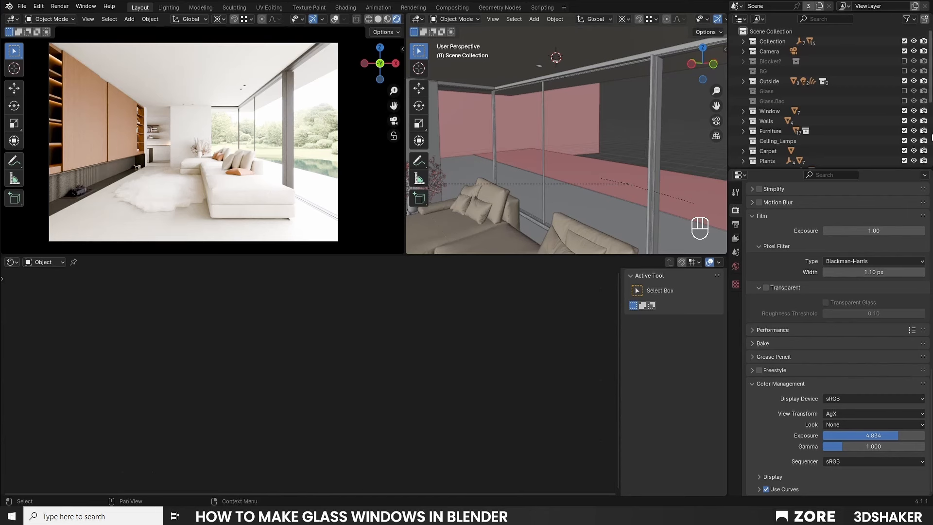
pyautogui.click(904, 101)
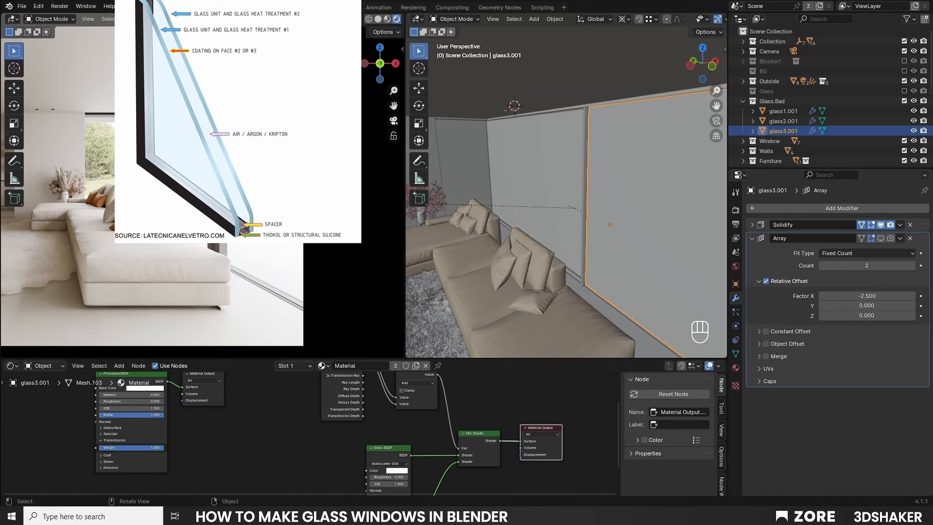
# Step: Isolate the glass3.001 pane in local view and examine its edge thickness up close
pyautogui.press('KP_Divide')
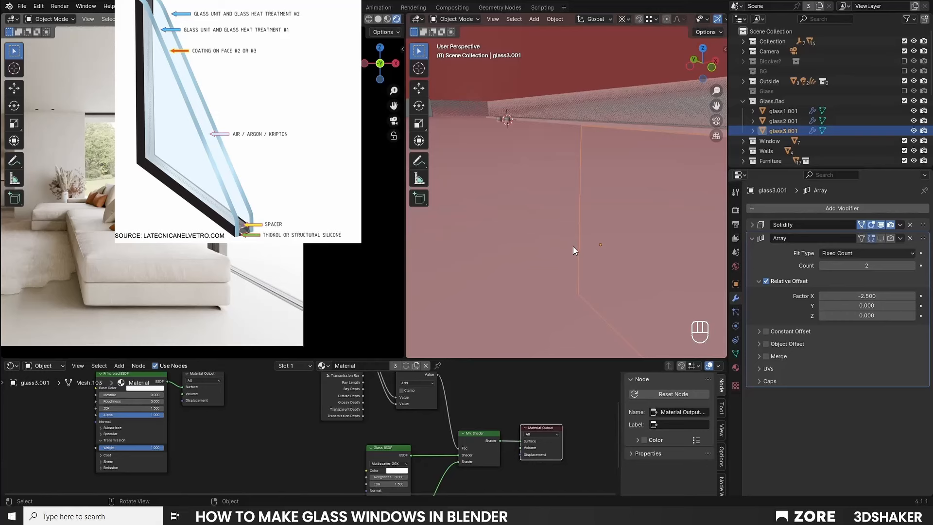
pyautogui.moveTo(573, 247); pyautogui.dragTo(623, 307, button='middle')
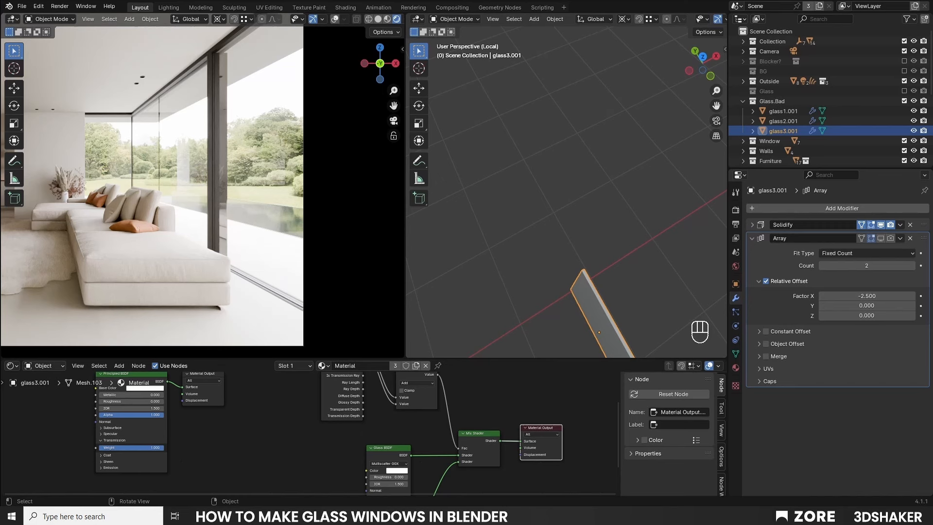
pyautogui.moveTo(547, 280); pyautogui.dragTo(539, 293, button='middle')
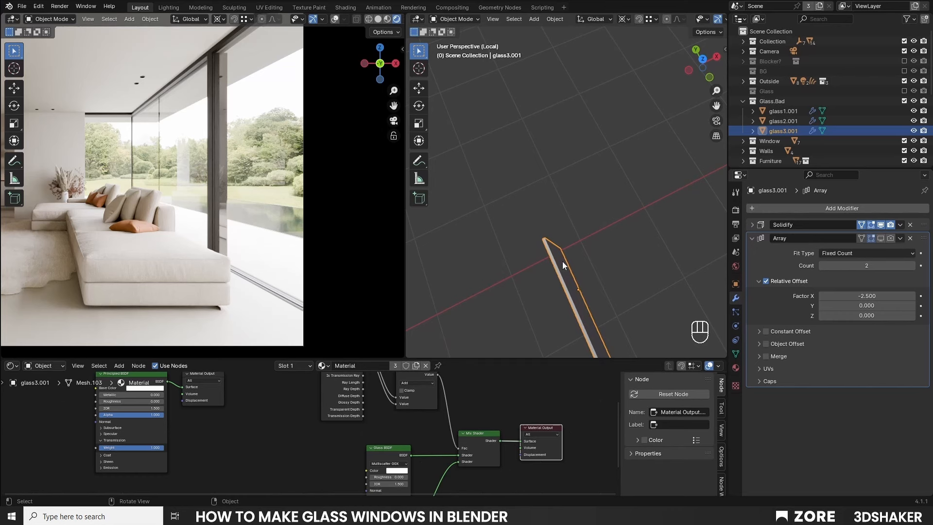
# Step: Enable the Array modifier's viewport display on glass3.001 and inspect the doubled pane's reflections in the rendered view
pyautogui.keyDown('shift'); pyautogui.moveTo(619, 233); pyautogui.dragTo(645, 260, button='middle'); pyautogui.keyUp('shift')
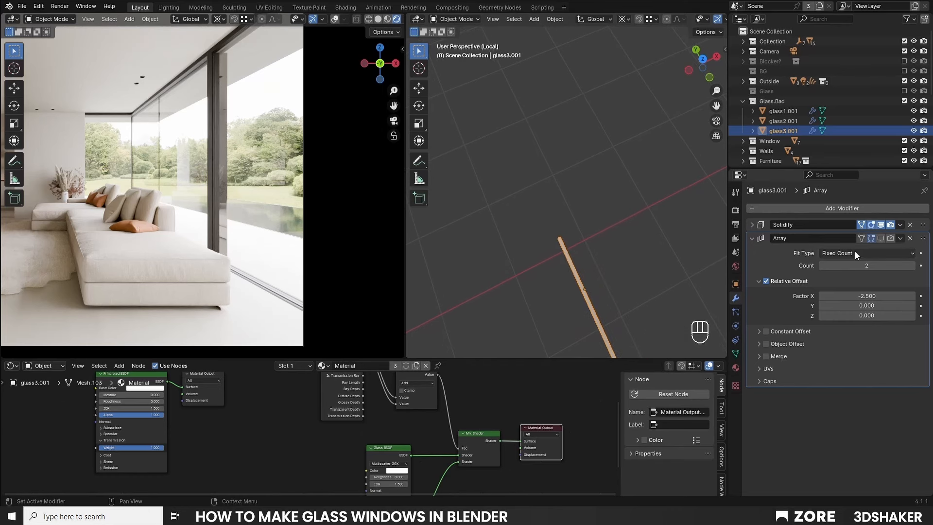
pyautogui.click(881, 238)
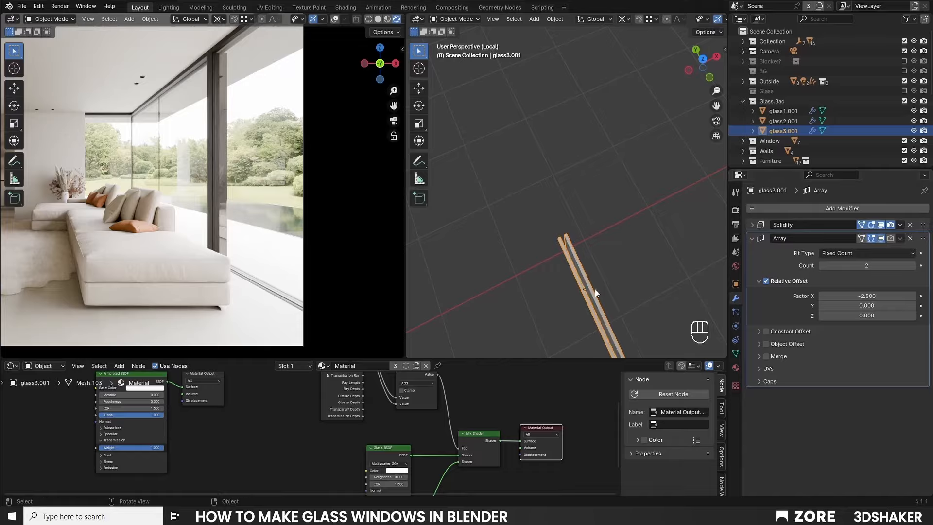
pyautogui.scroll(3, 298, 239)
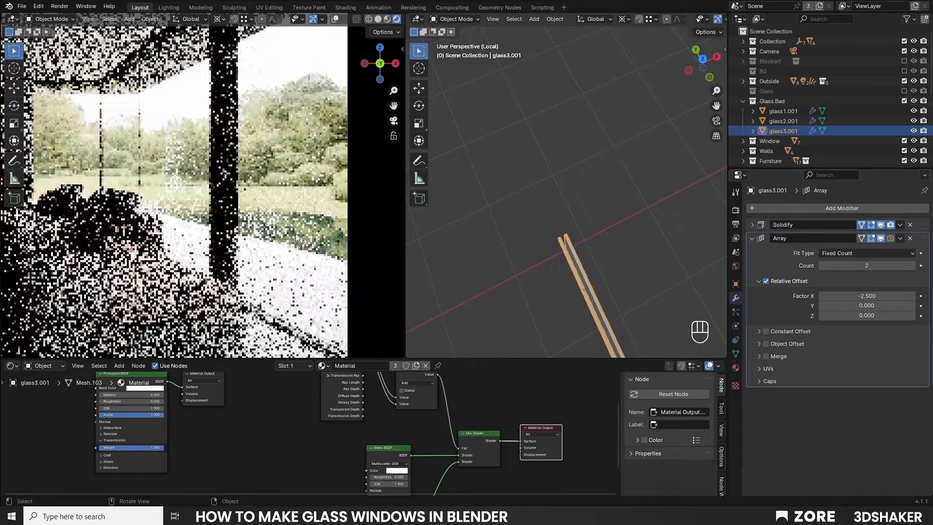
pyautogui.scroll(-3, 292, 236)
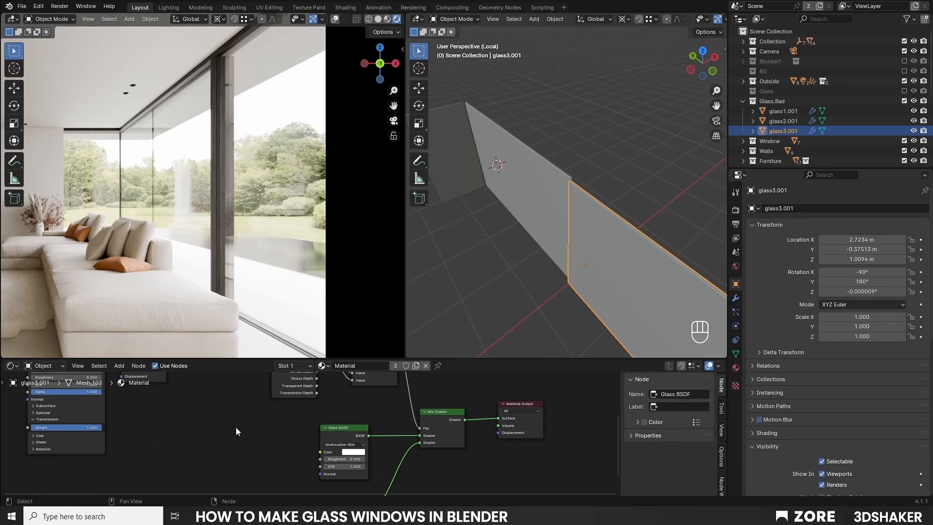
# Step: Tint the Glass BSDF colour slightly green with hue 0.388 and saturation 0.055
pyautogui.scroll(-1, 247, 428)
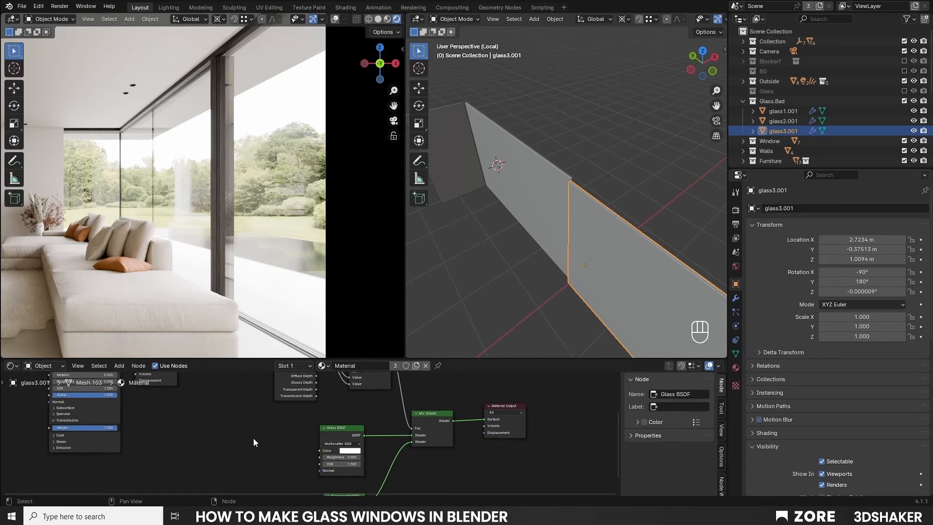
pyautogui.click(338, 430)
pyautogui.scroll(3, 316, 437)
pyautogui.moveTo(289, 456); pyautogui.dragTo(343, 446, button='middle')
pyautogui.scroll(1, 389, 447)
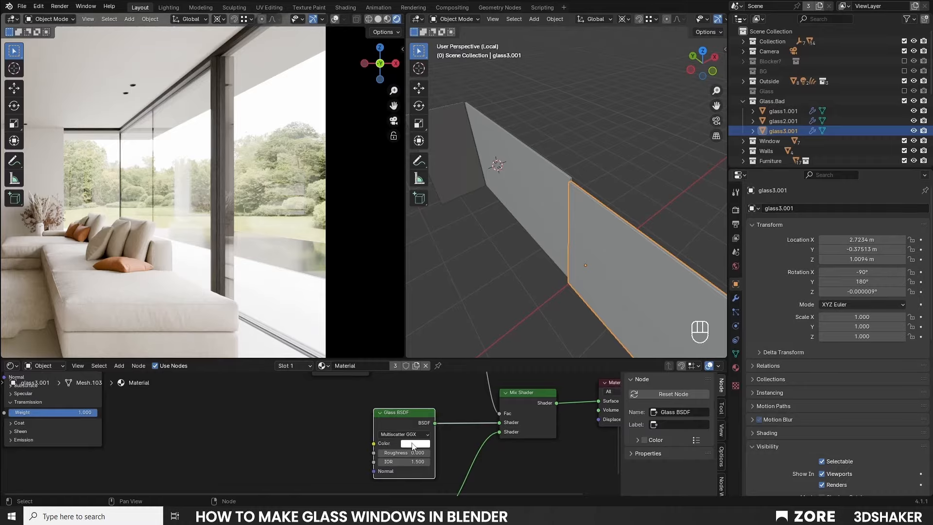
pyautogui.click(416, 443)
pyautogui.keyDown('shift'); pyautogui.moveTo(407, 415); pyautogui.dragTo(412, 415); pyautogui.keyUp('shift')
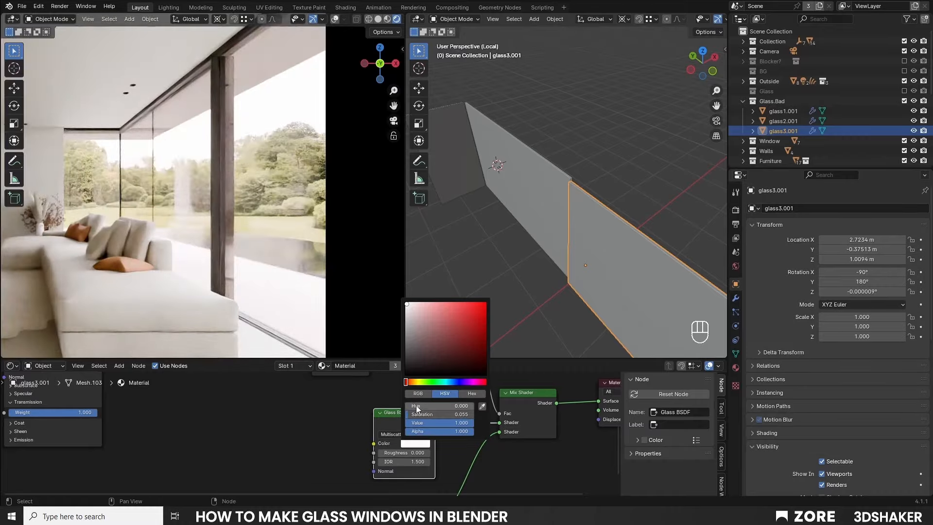
pyautogui.click(436, 382)
pyautogui.moveTo(436, 382); pyautogui.dragTo(436, 382)
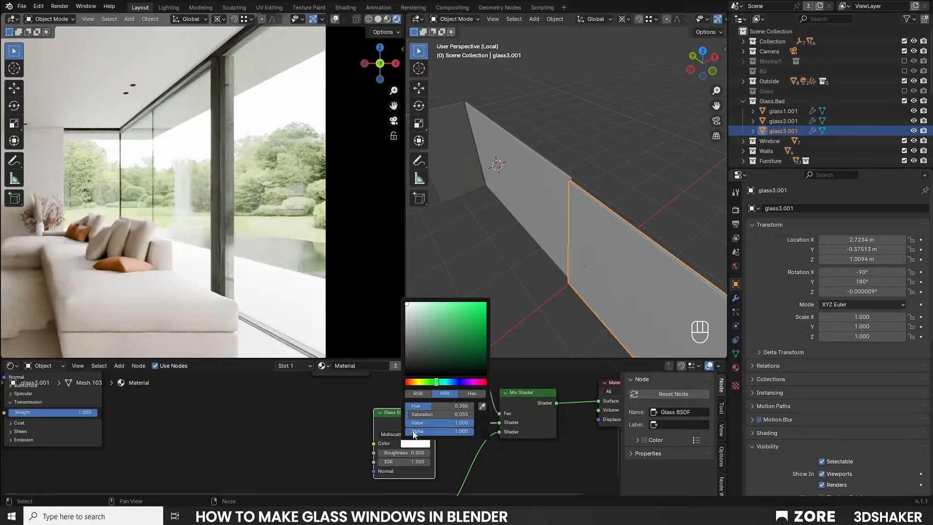
# Step: Darken the Glass BSDF colour to a value of 0.945 and reopen its colour settings for review
pyautogui.keyDown('shift'); pyautogui.moveTo(447, 422); pyautogui.dragTo(436, 421); pyautogui.keyUp('shift')
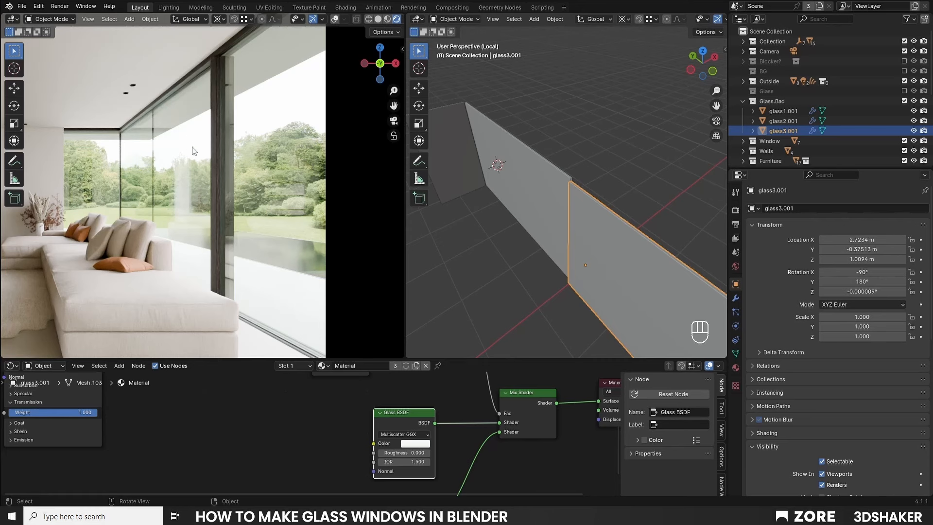
pyautogui.click(403, 444)
pyautogui.click(423, 444)
pyautogui.click(416, 444)
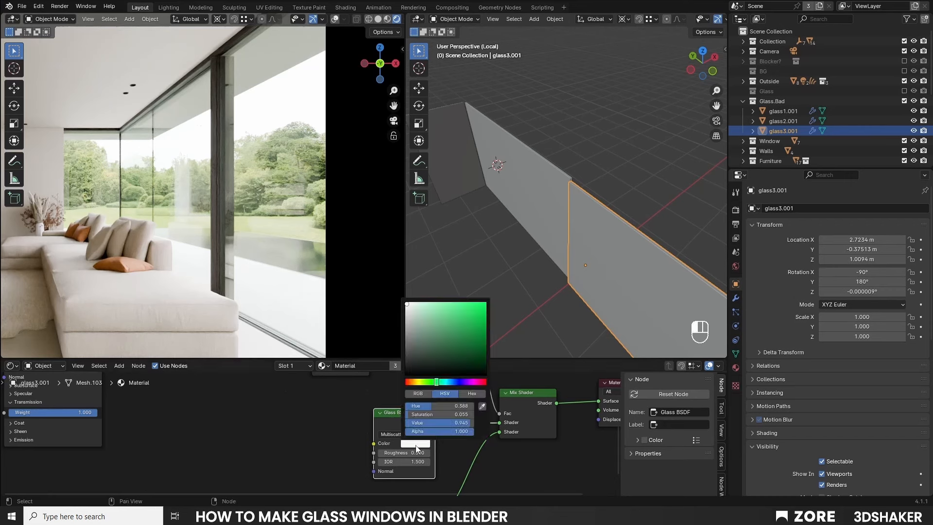